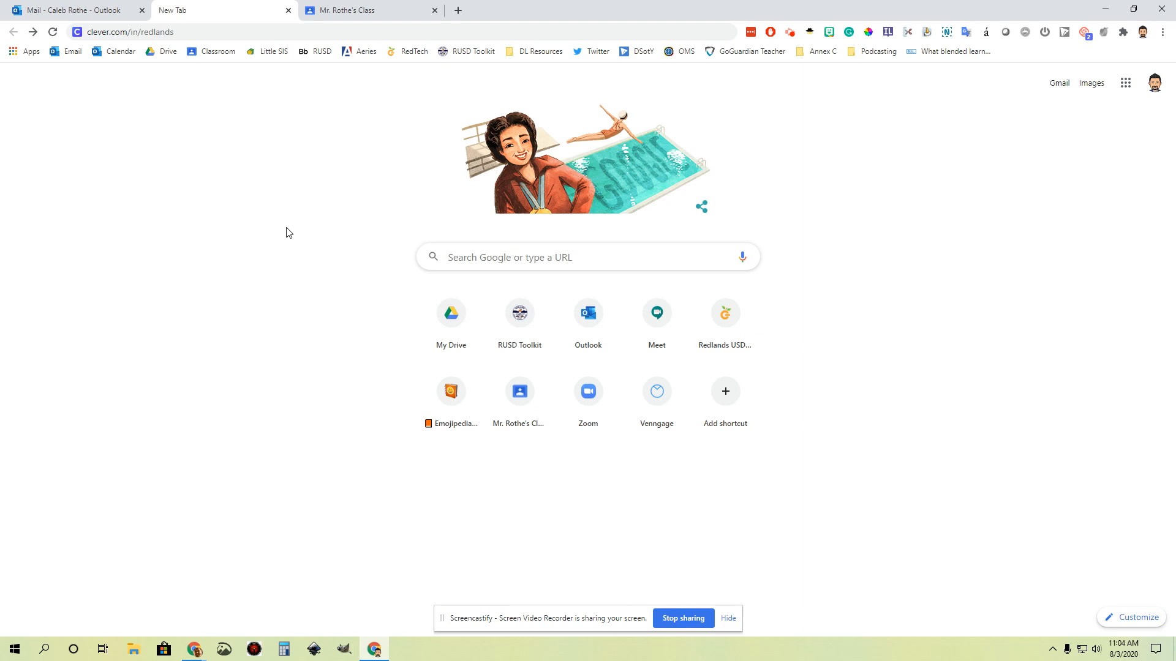
Step: Load the school district's Clever login page at clever.com/in/redlands
left_click(88, 32)
left_click_drag(88, 31, 202, 31)
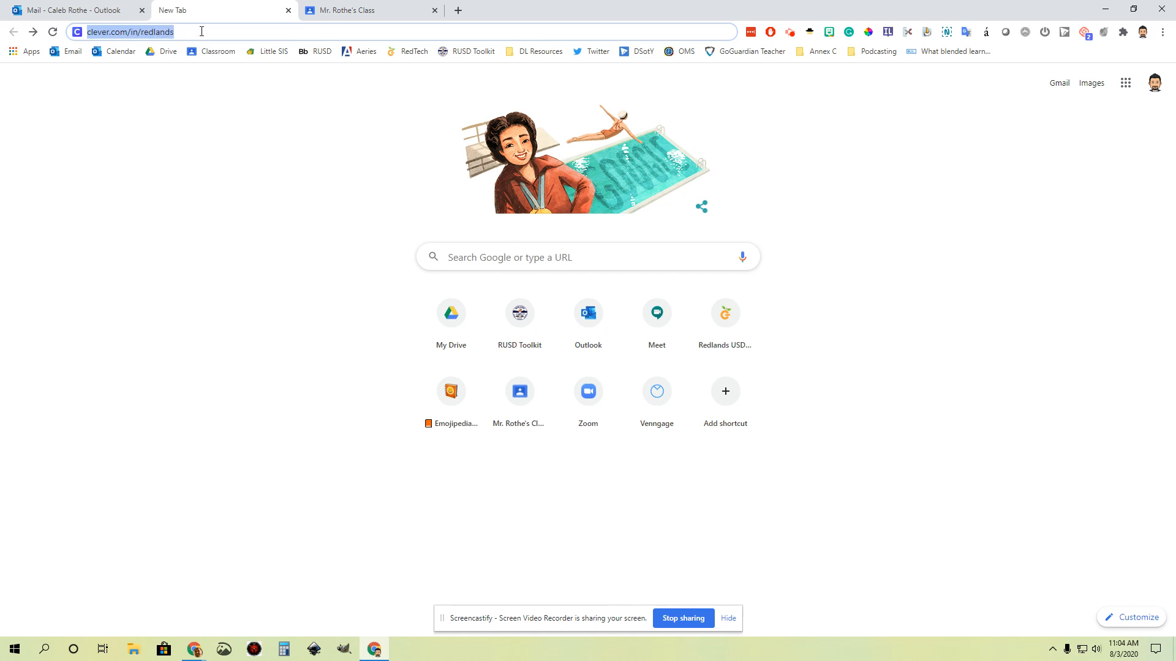
left_click(202, 31)
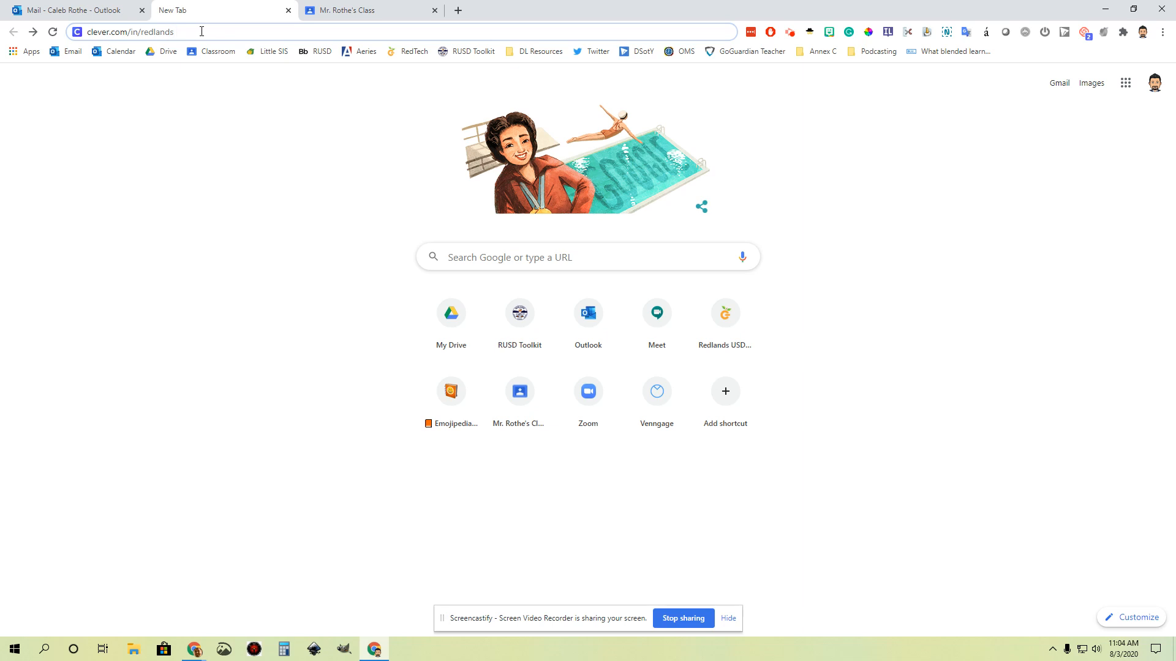
key("Return")
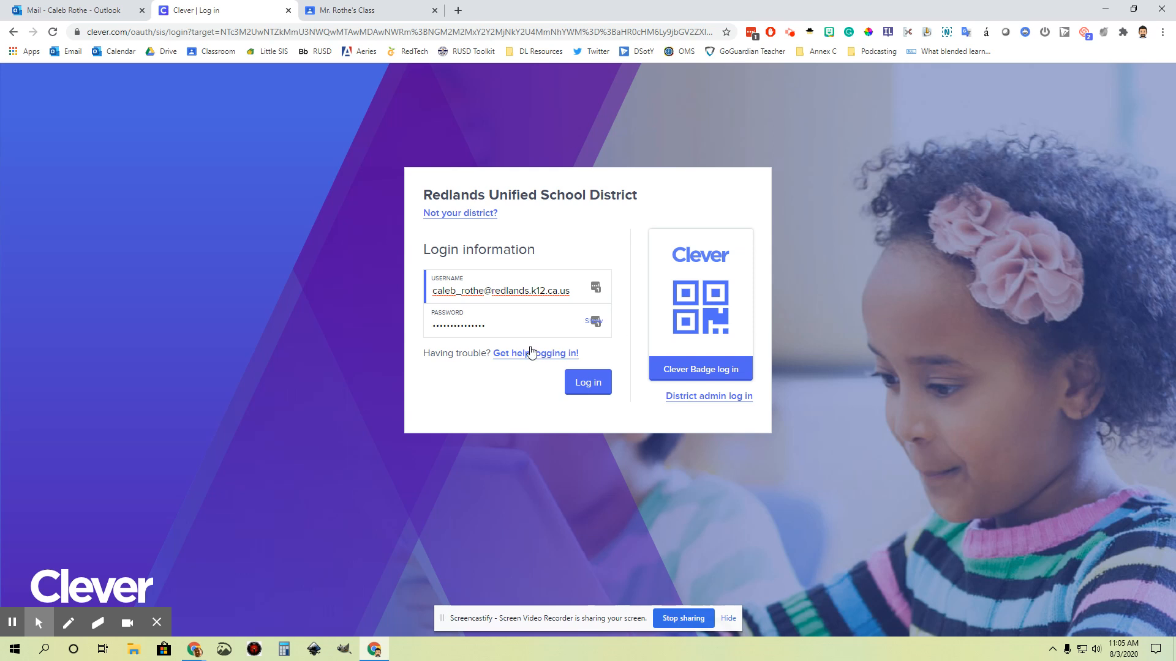
Step: Examine the district name and the prefilled username and password fields on the Clever login page
left_click(426, 195)
left_click_drag(427, 195, 639, 196)
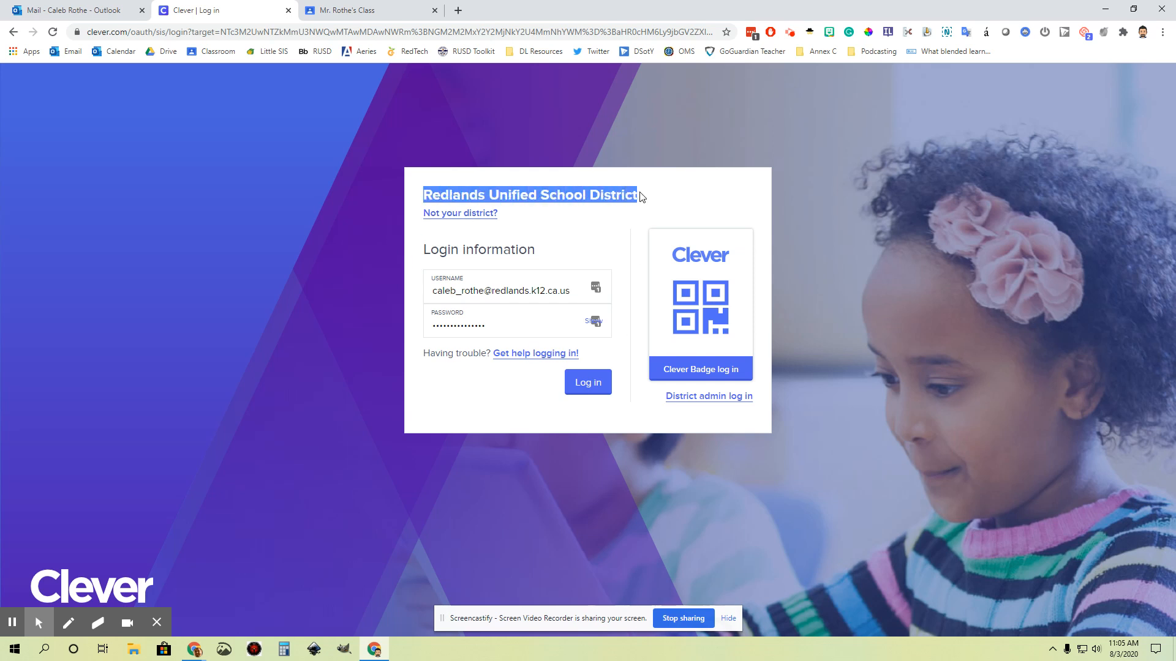
left_click(934, 227)
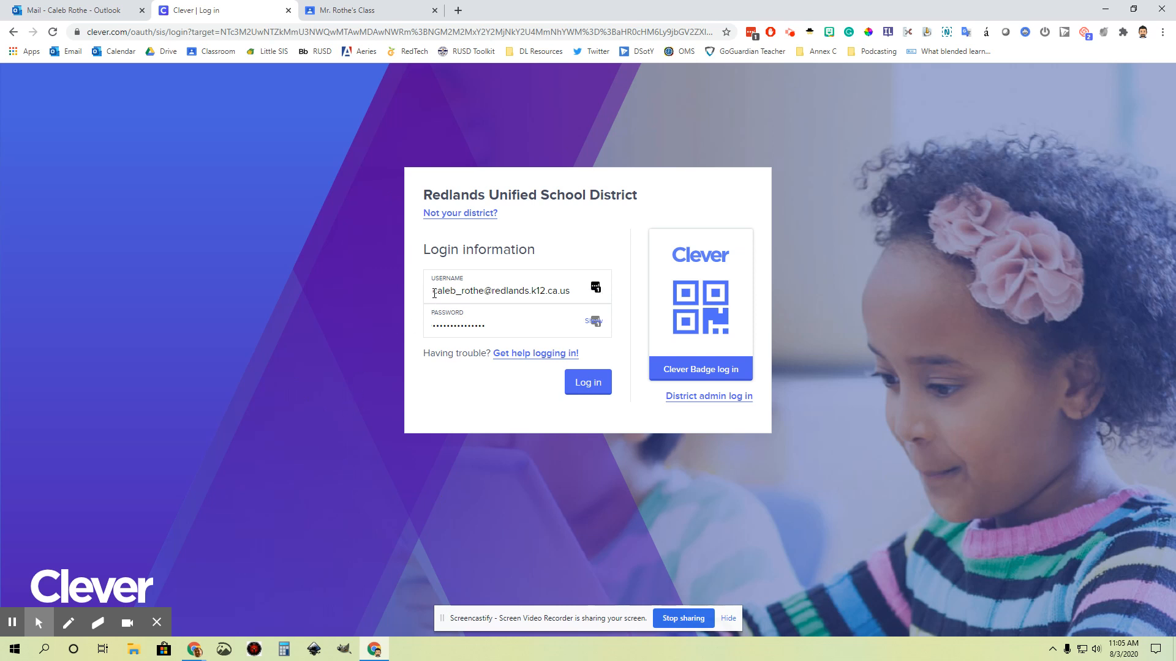
left_click_drag(435, 294, 573, 291)
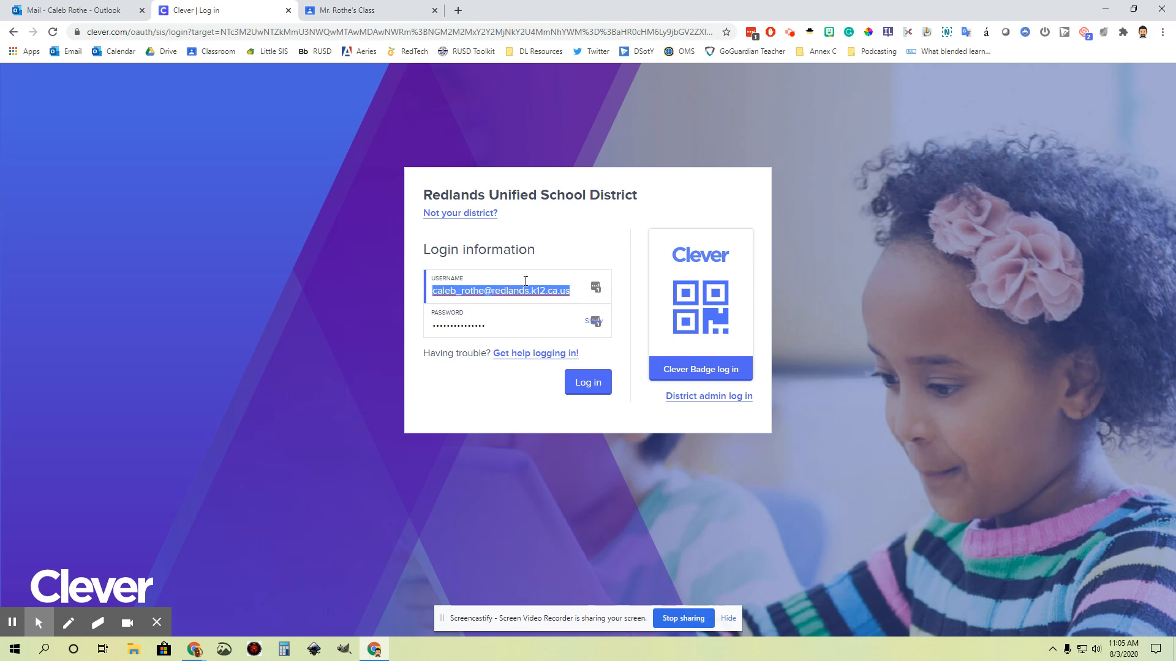
left_click(328, 286)
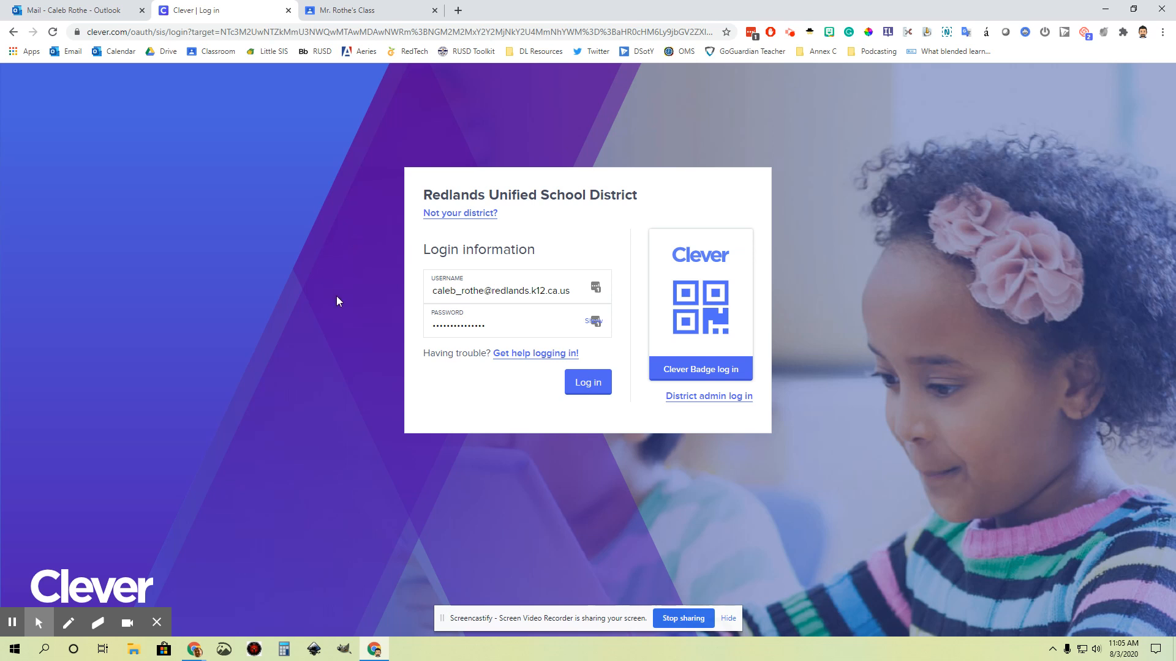
left_click(436, 327)
left_click_drag(436, 327, 489, 331)
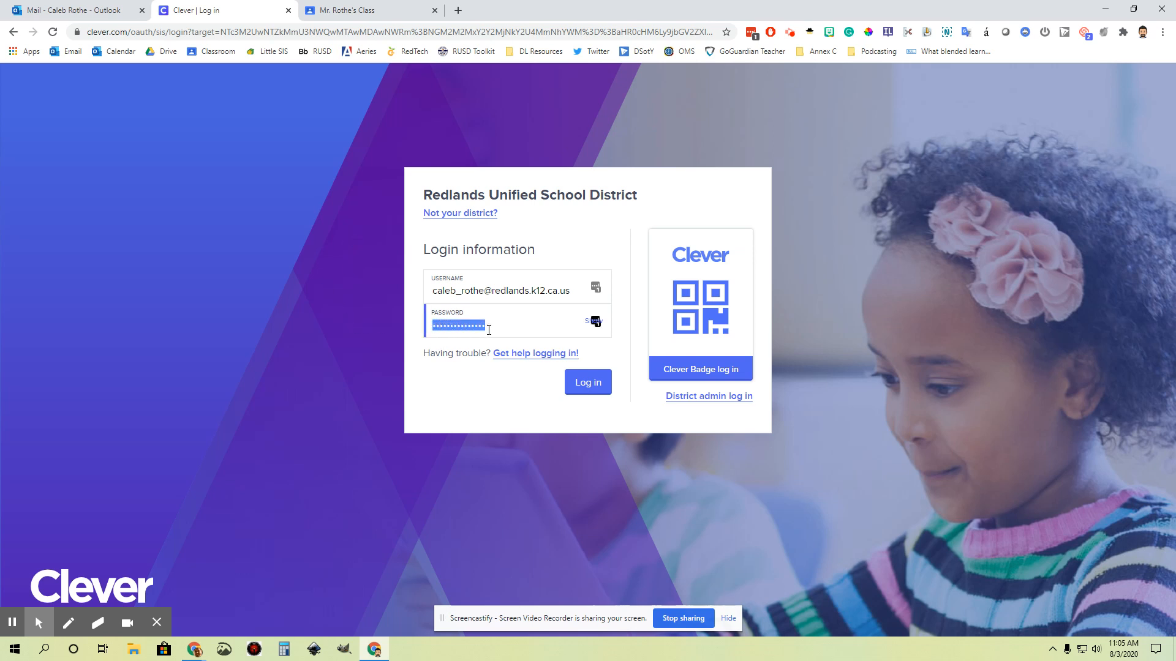
left_click(337, 302)
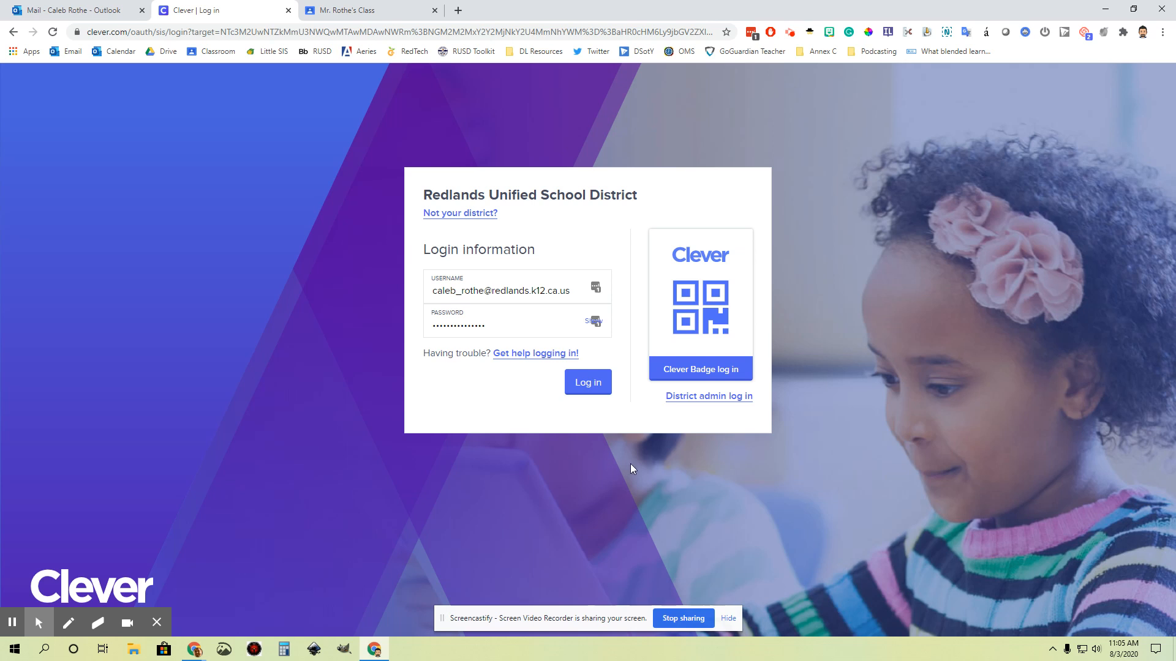
Step: Log in through the district admin login with the prefilled credentials and launch the Zoom - Teachers & Staff app from the portal
left_click(709, 399)
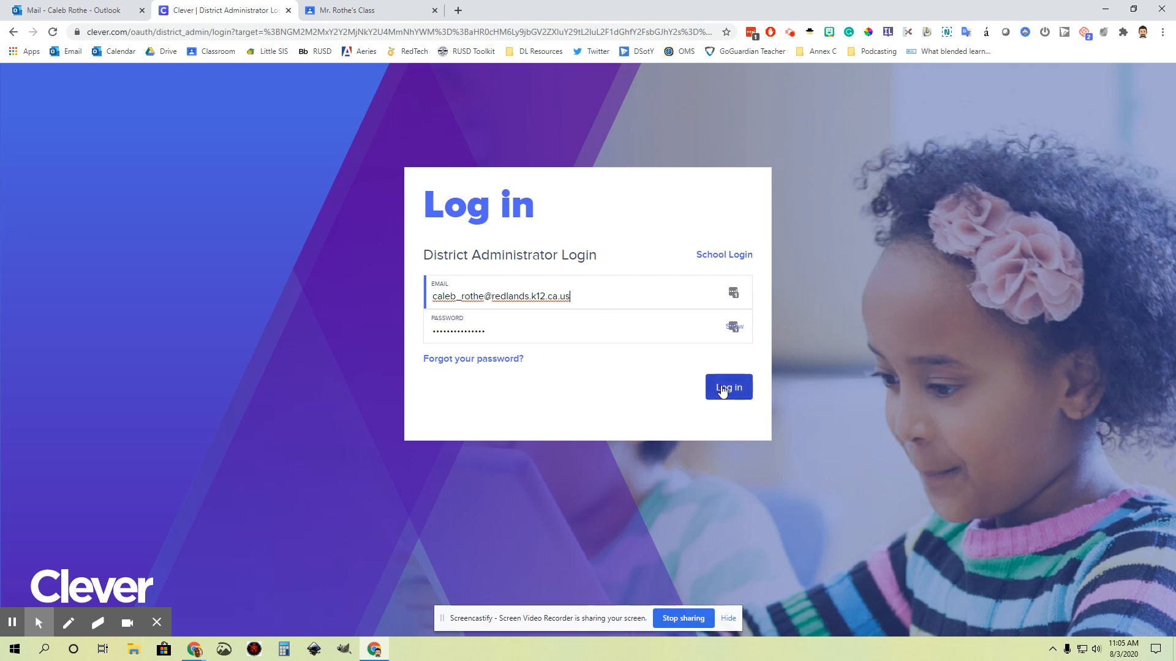
left_click(723, 390)
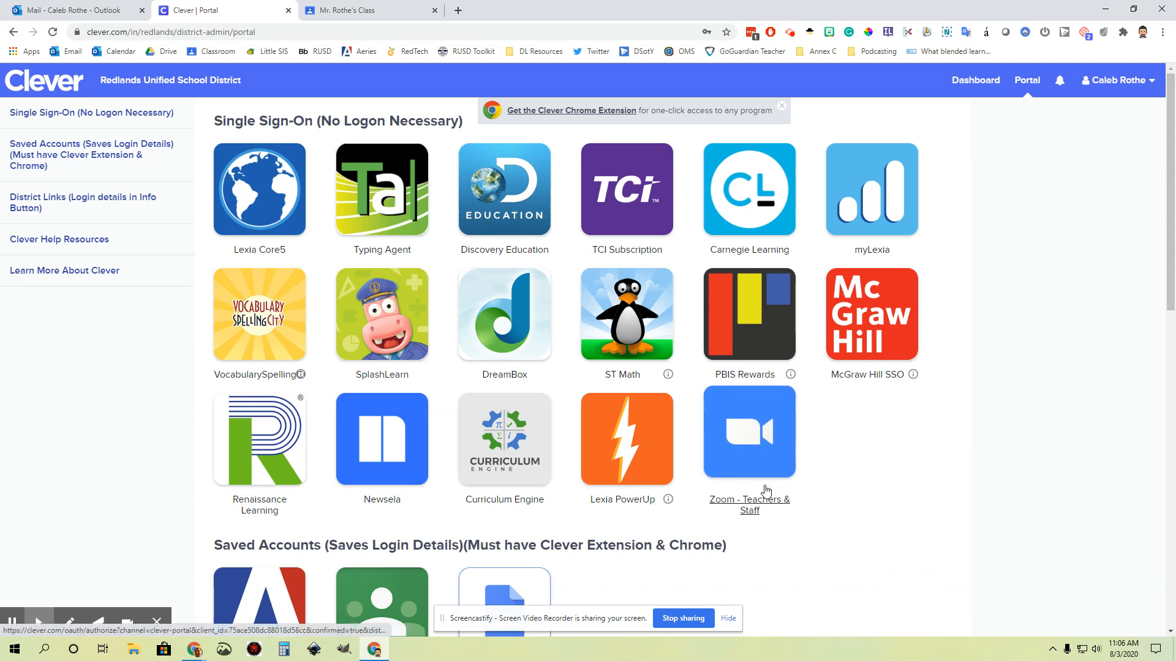
left_click(751, 453)
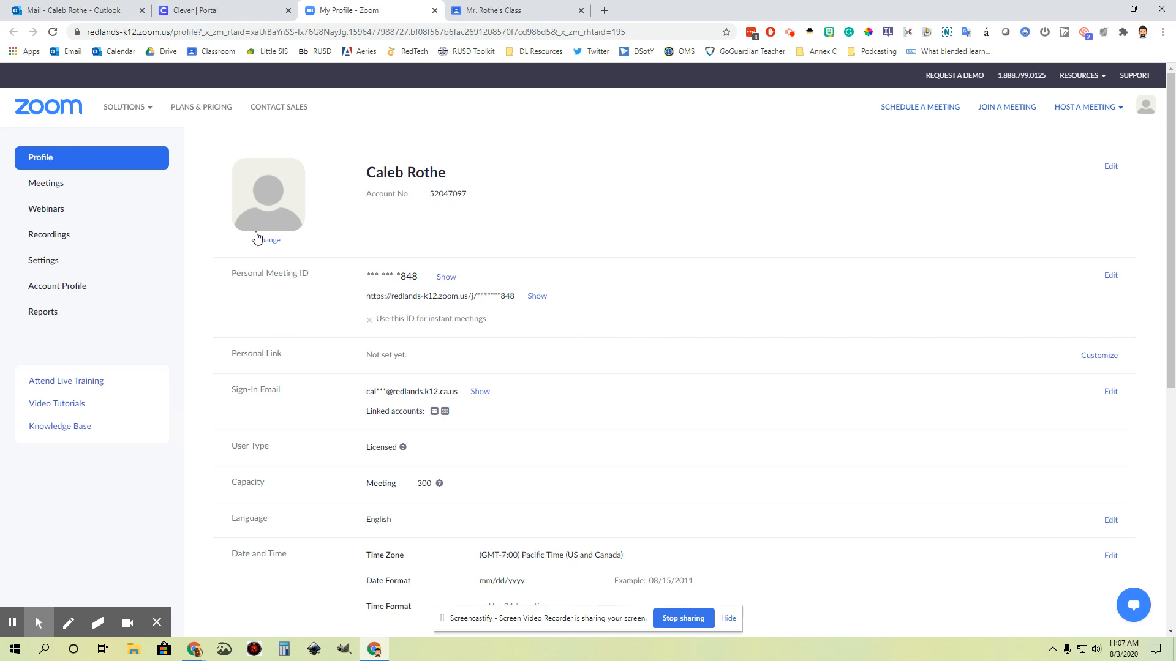
Step: Reveal the full sign-in email on the Zoom profile and check it together with the account name
left_click_drag(366, 171, 462, 183)
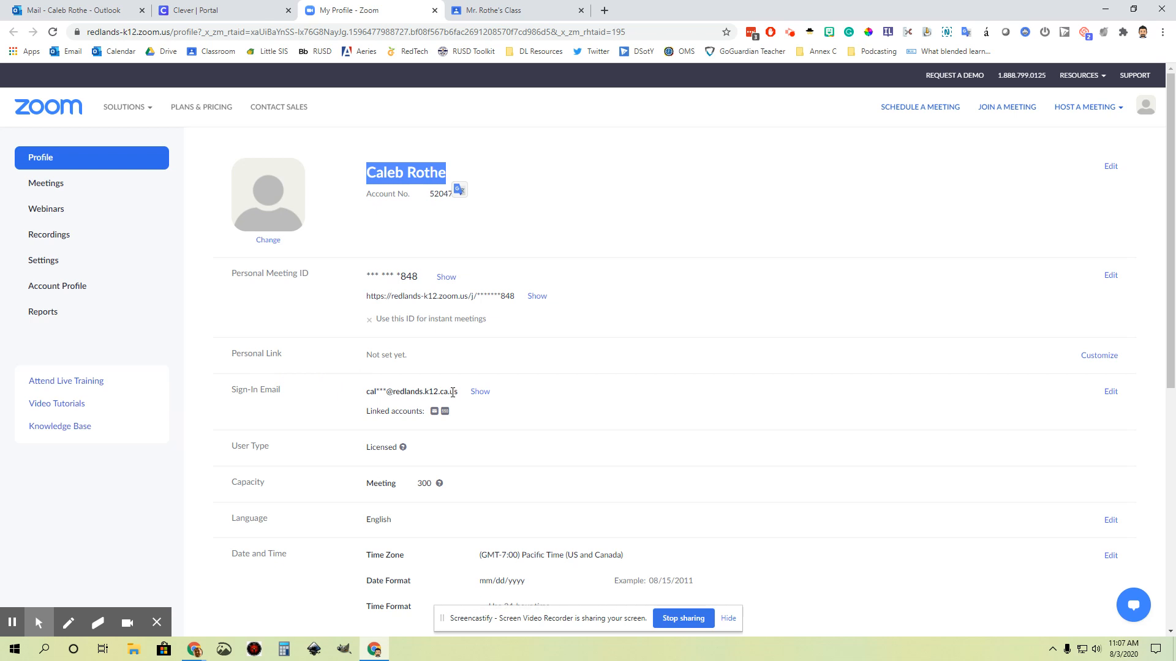
left_click(479, 392)
left_click_drag(367, 390, 481, 392)
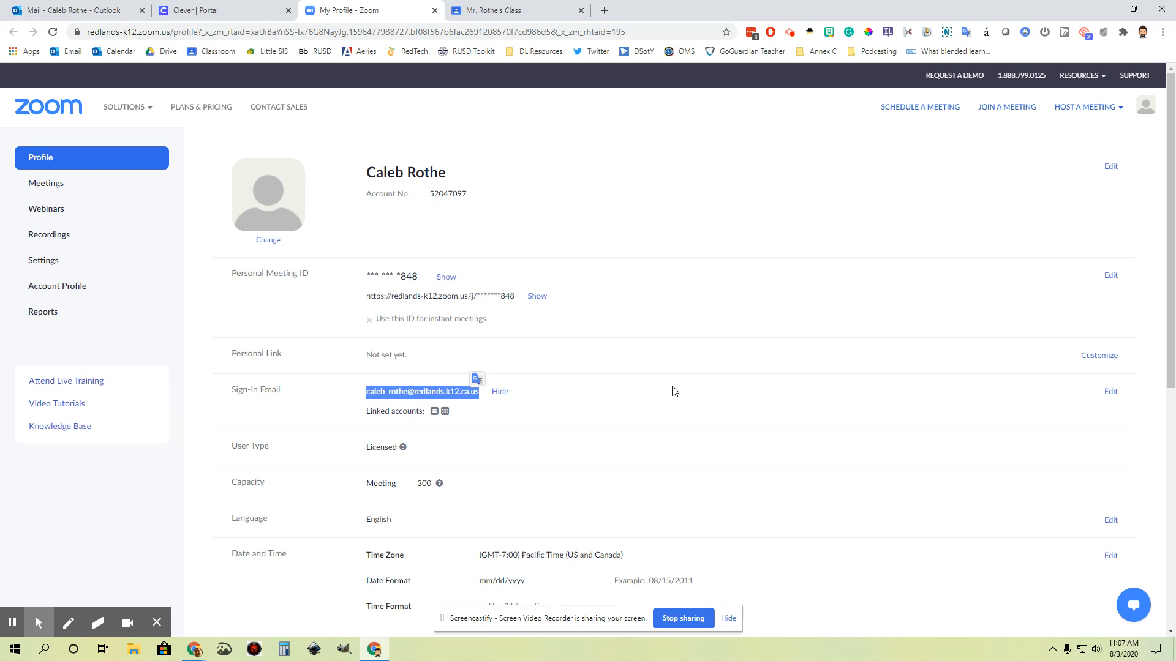
left_click(688, 381)
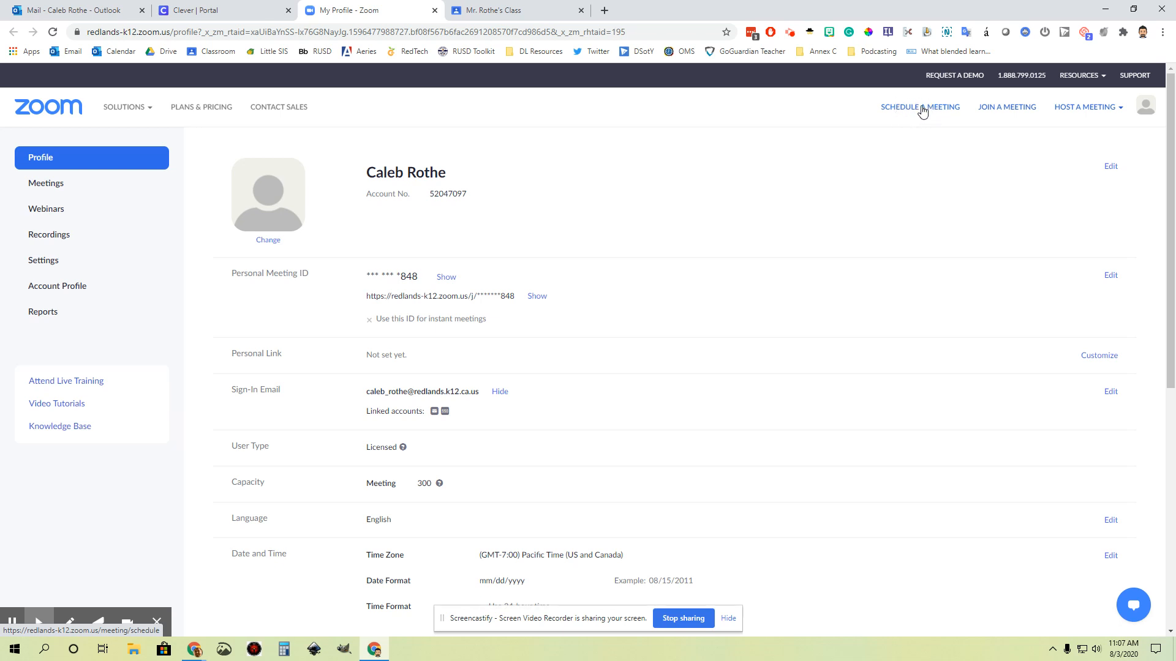
Step: Start scheduling a new Zoom meeting with the topic Period 1
left_click(46, 184)
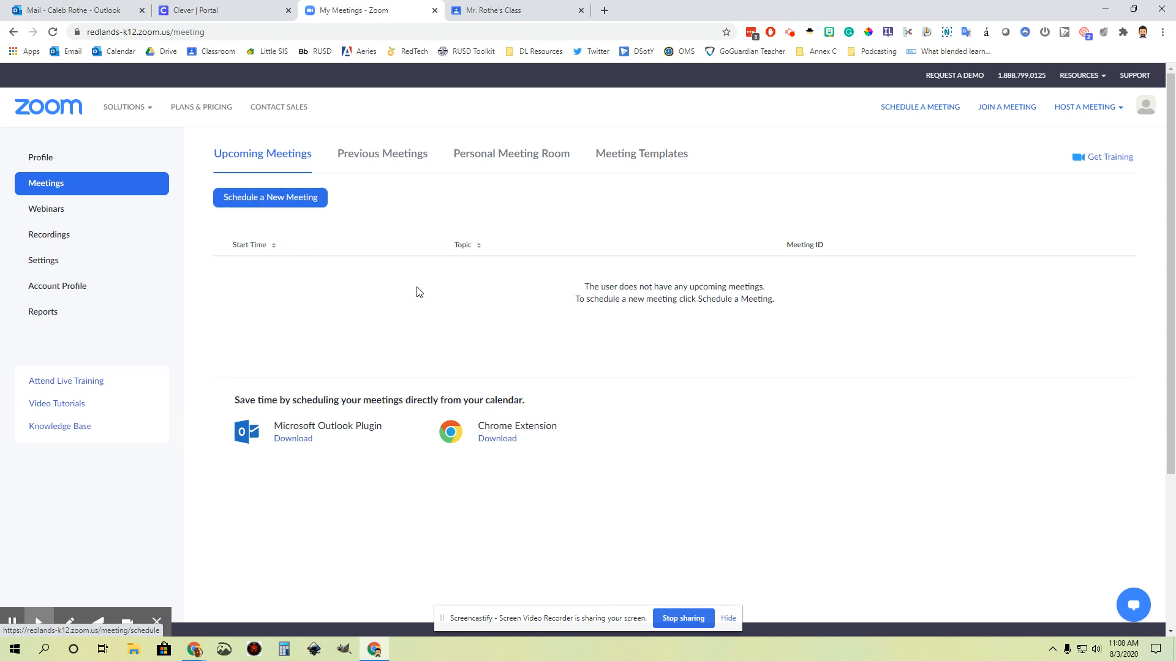
left_click(264, 204)
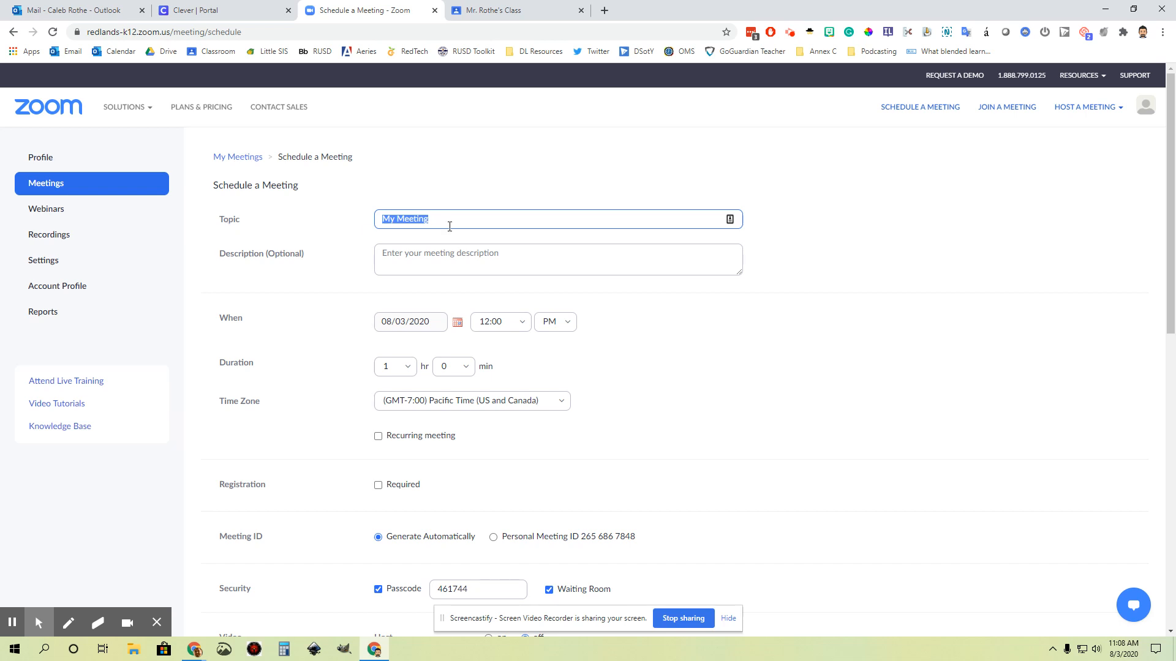
type("Period 1")
left_click(866, 229)
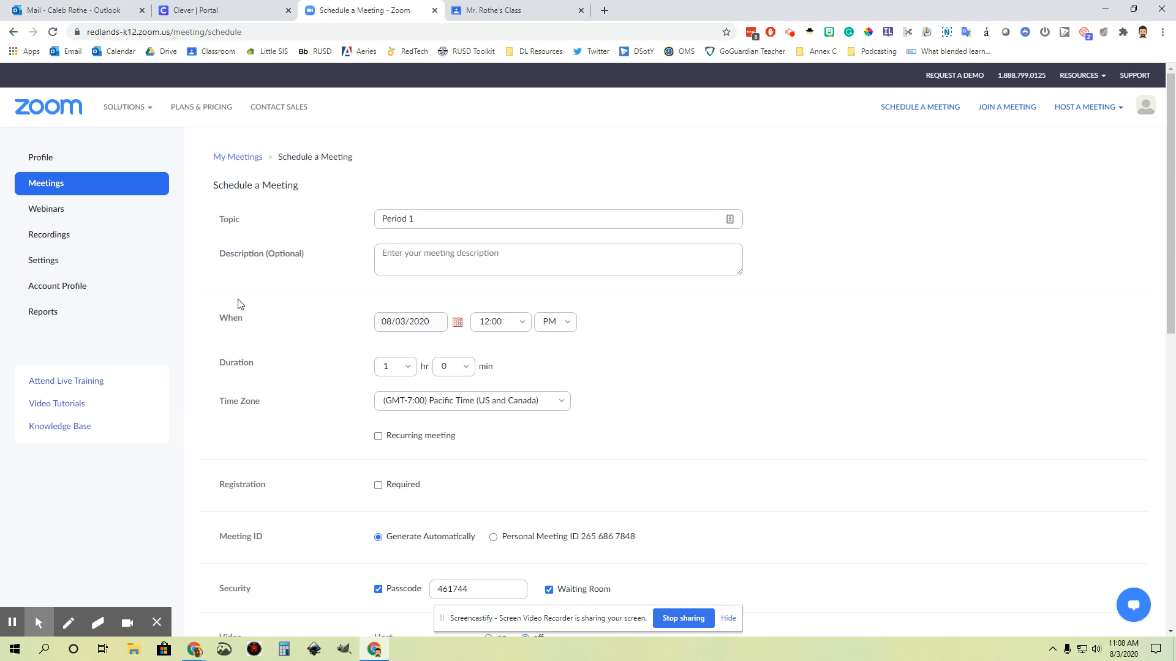
Step: Set the meeting's date to 08/05/2020 and its start time to 8:00 AM
left_click(420, 325)
left_click(458, 322)
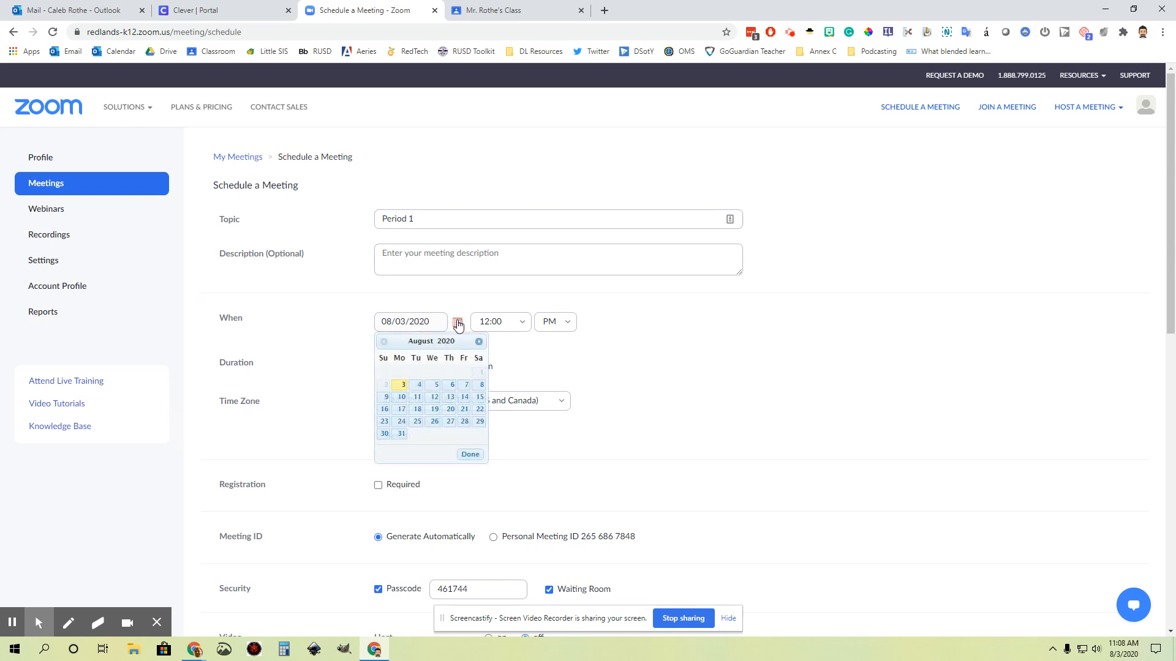
left_click(435, 384)
left_click(520, 329)
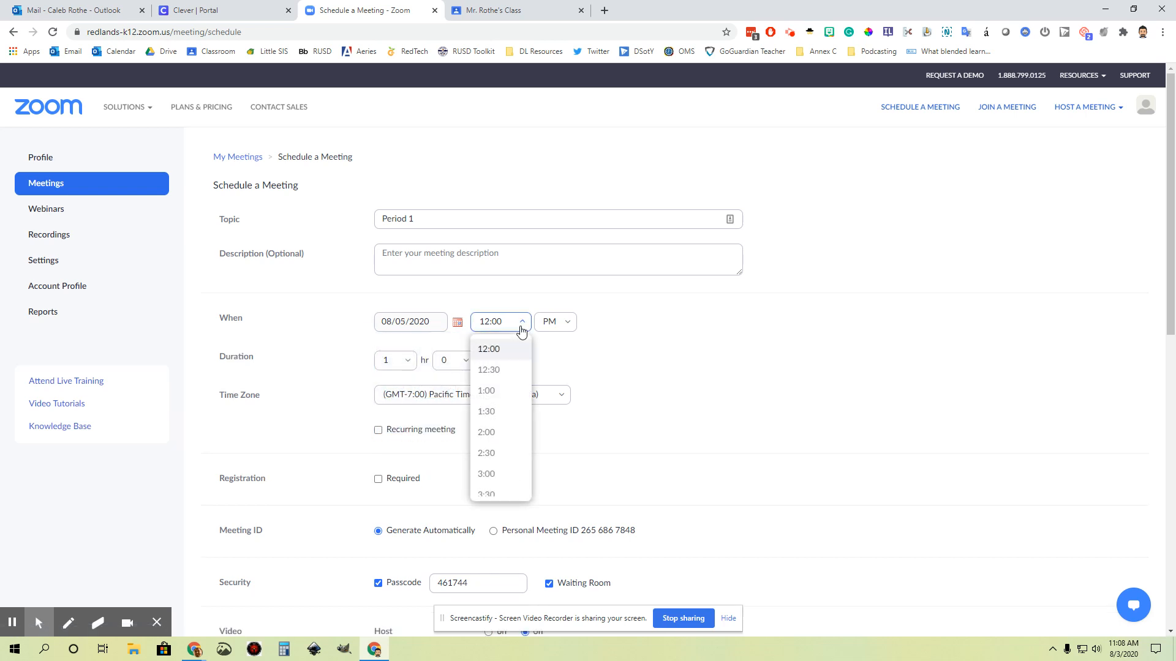
left_click_drag(528, 380, 522, 447)
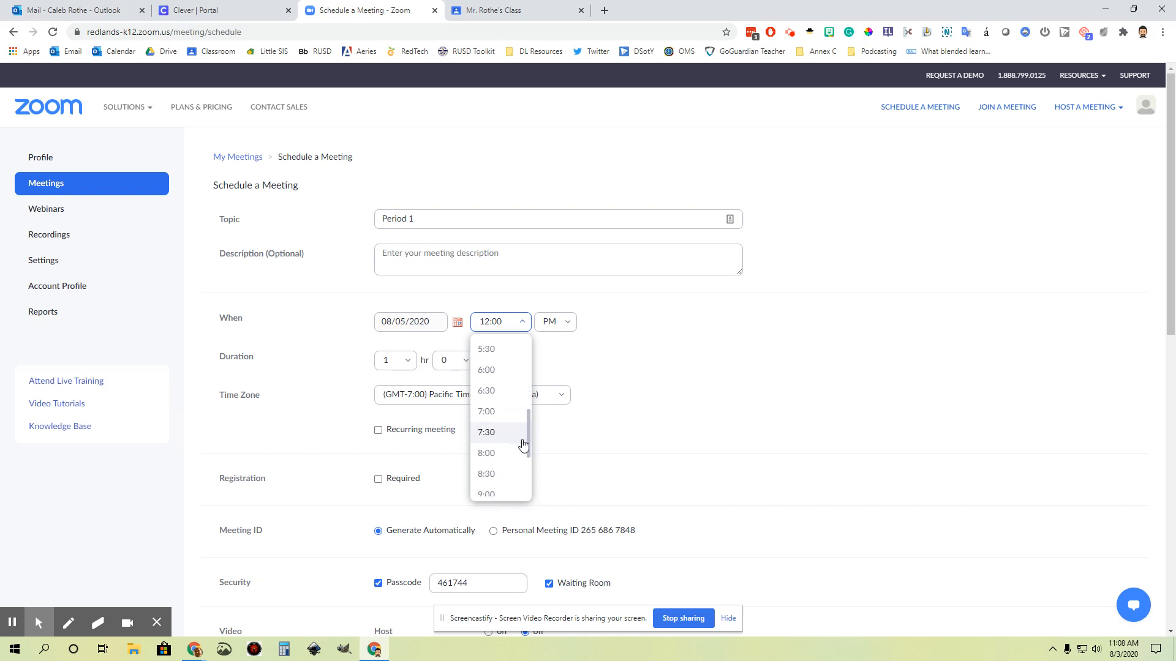
left_click(486, 452)
left_click(561, 320)
left_click(554, 344)
left_click(492, 323)
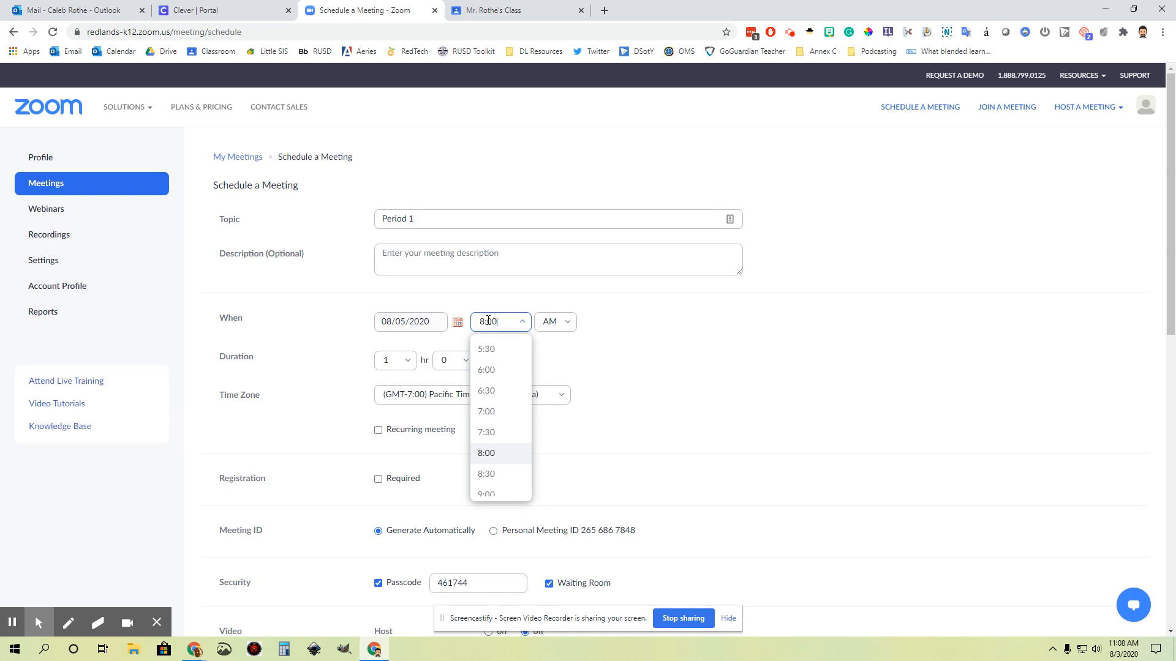
left_click(662, 337)
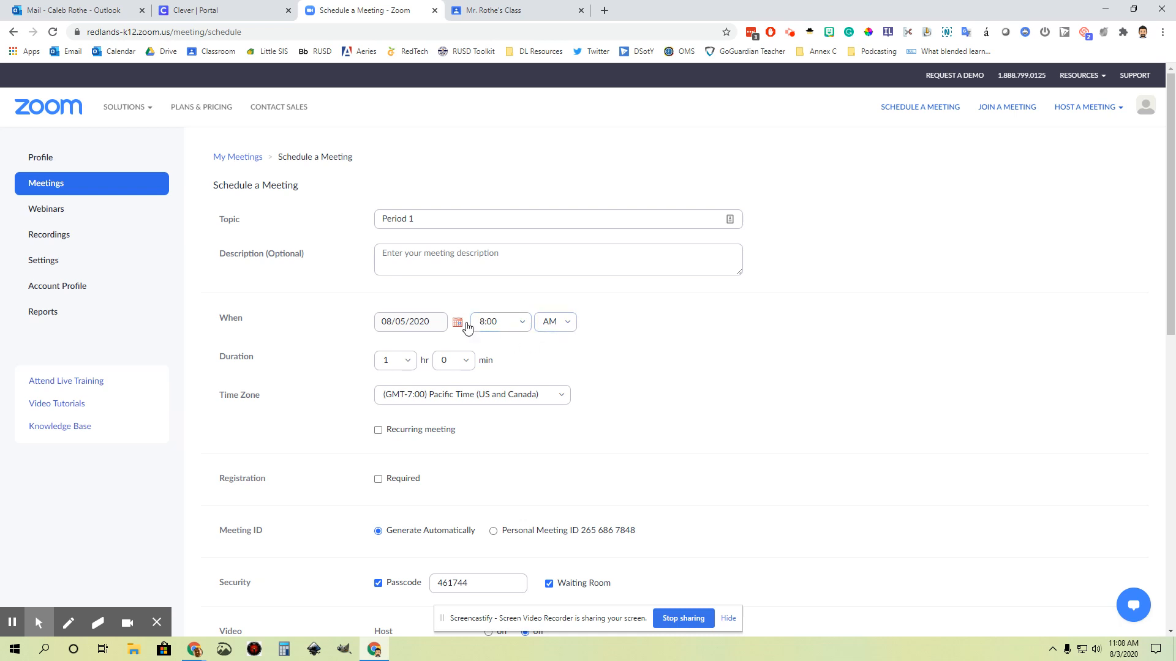
Step: Check the hour and minute choices for the meeting's duration and look over the settings below
left_click(408, 363)
left_click(453, 361)
left_click(703, 379)
scroll(703, 379, "down", 2)
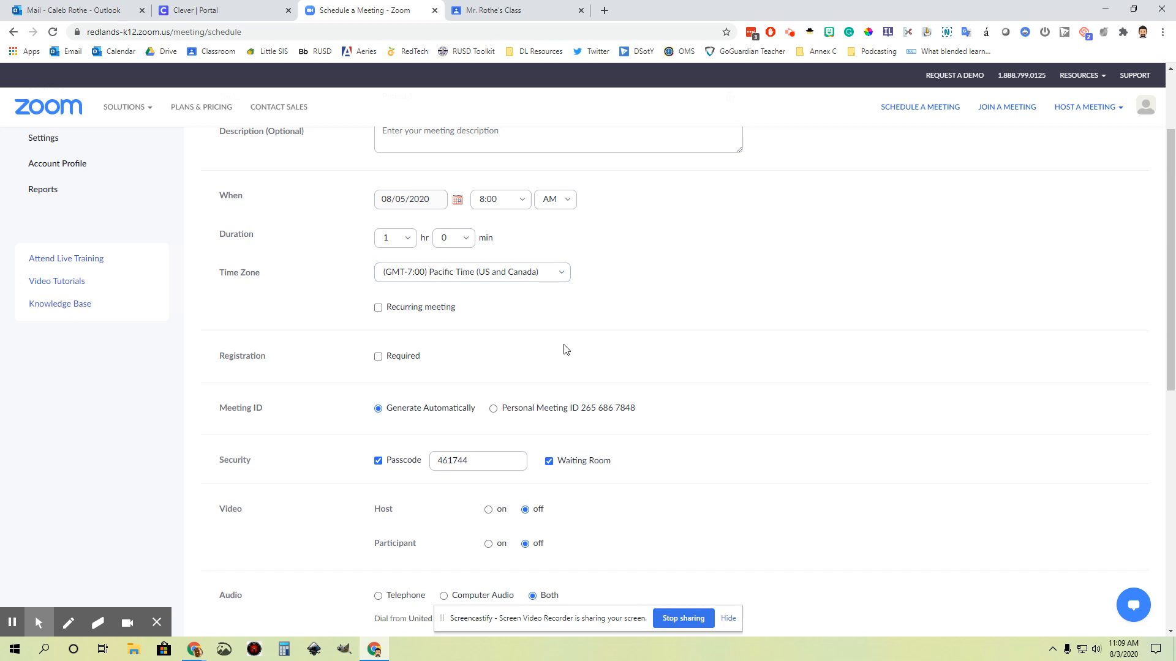
scroll(564, 343, "up", 2)
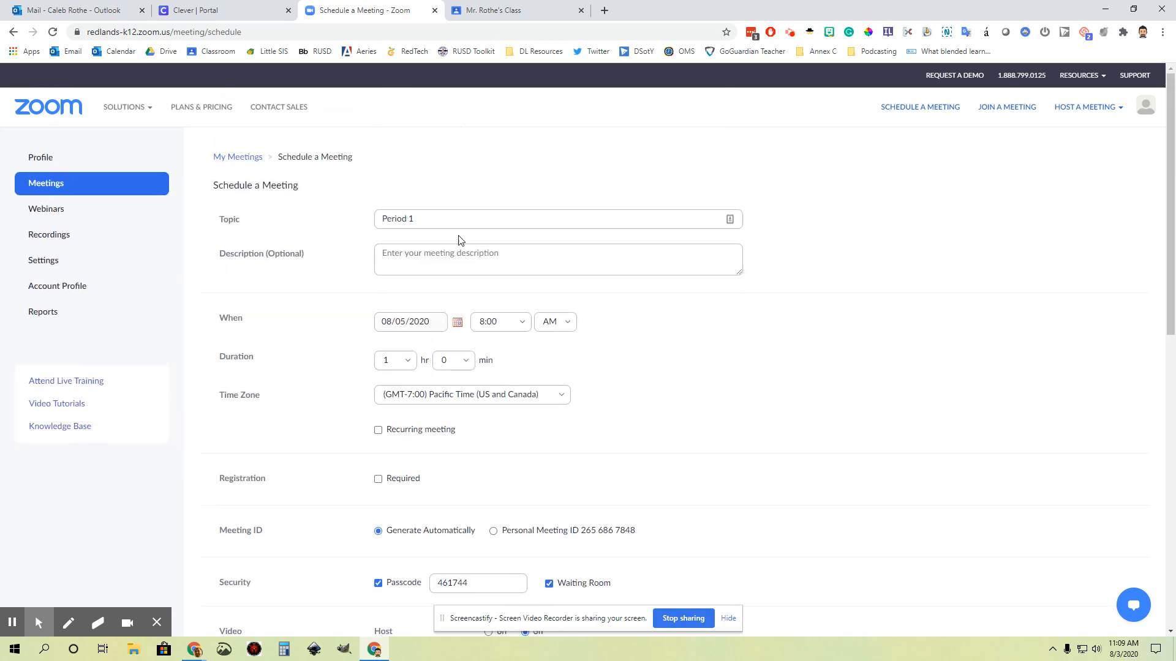
Step: Turn on the recurring meeting option to view its recurrence settings, and turn it off again
left_click(377, 430)
scroll(383, 436, "down", 2)
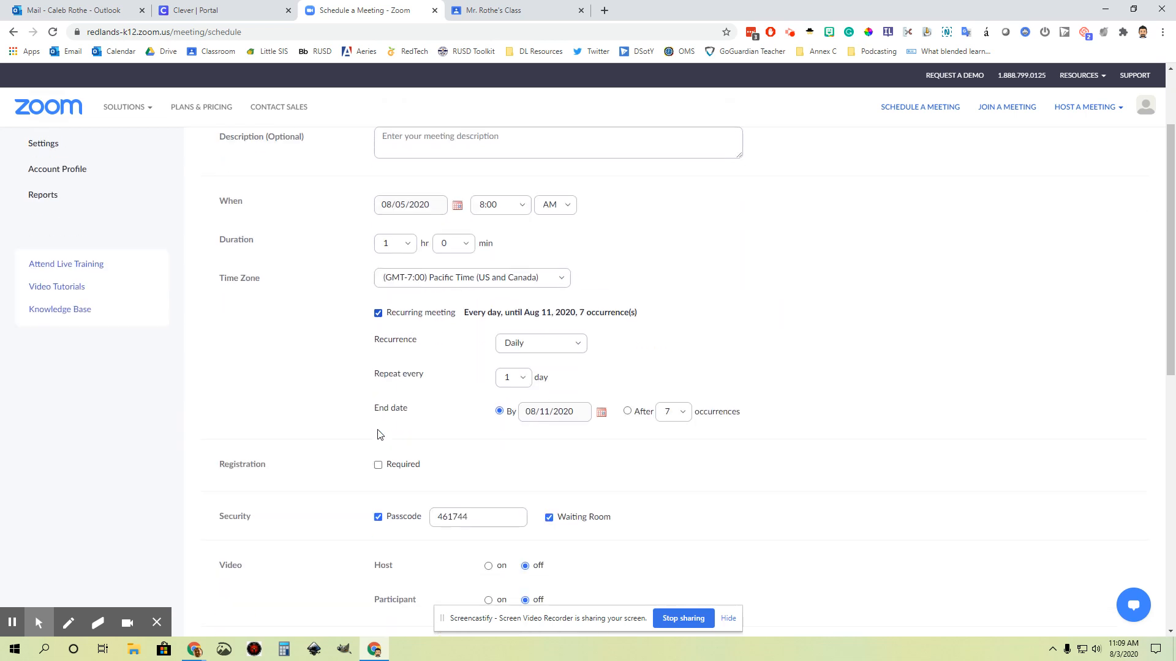
left_click(378, 307)
scroll(705, 374, "up", 2)
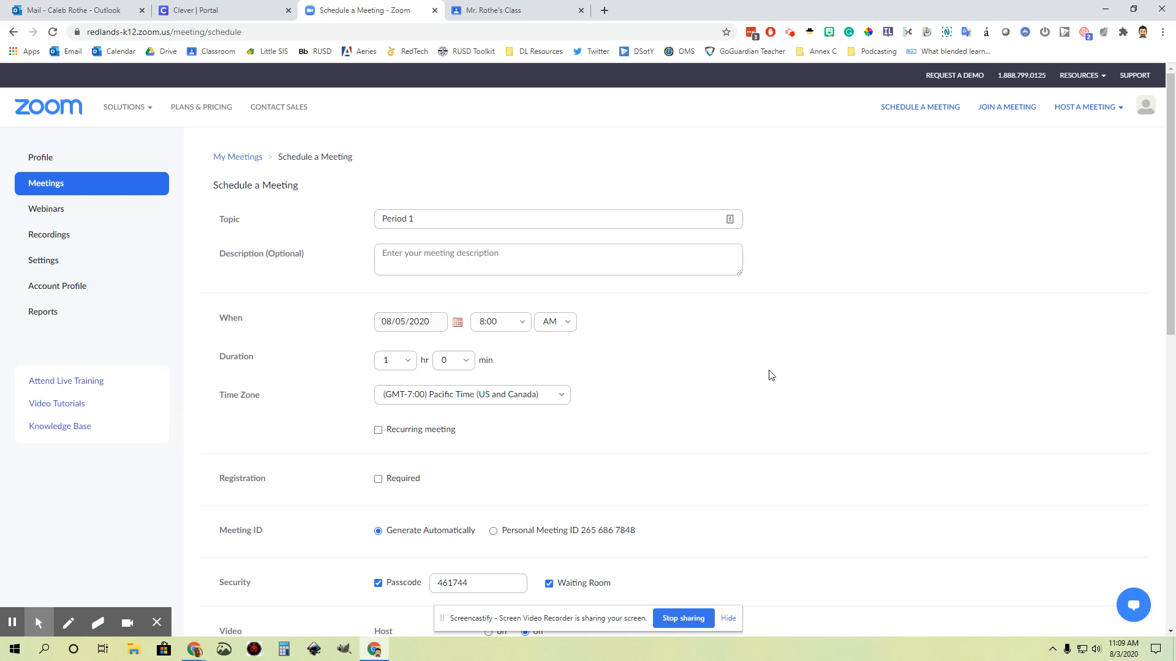
Step: Enable muting participants upon entry and automatic recording of the meeting in the cloud
scroll(771, 374, "down", 3)
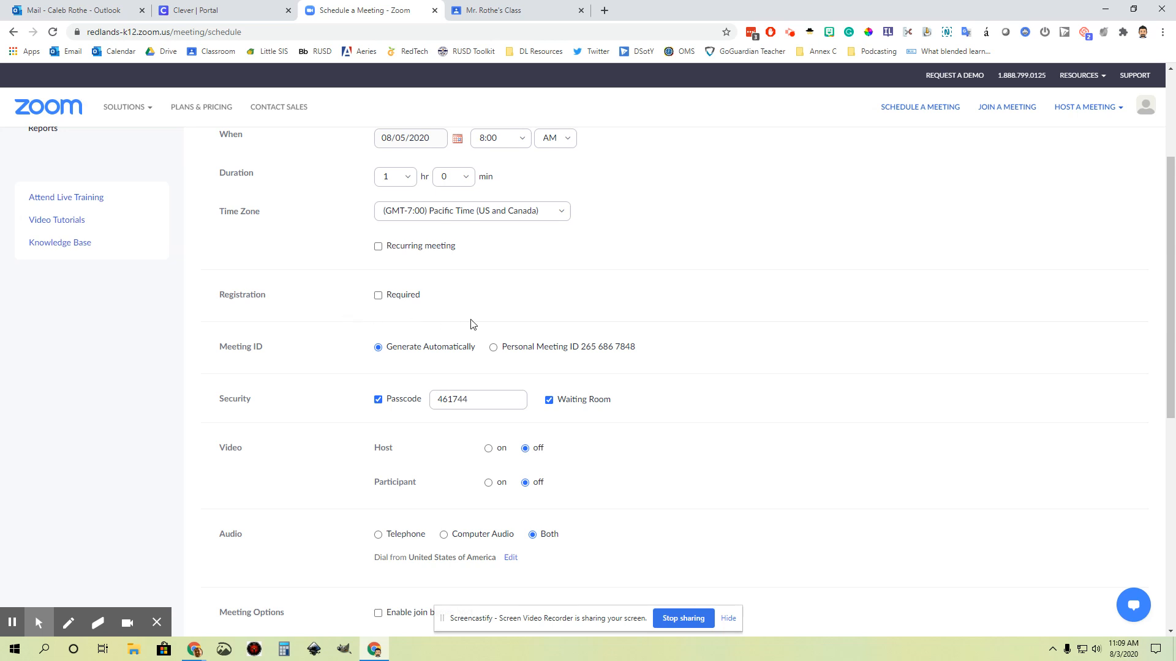
scroll(471, 325, "down", 2)
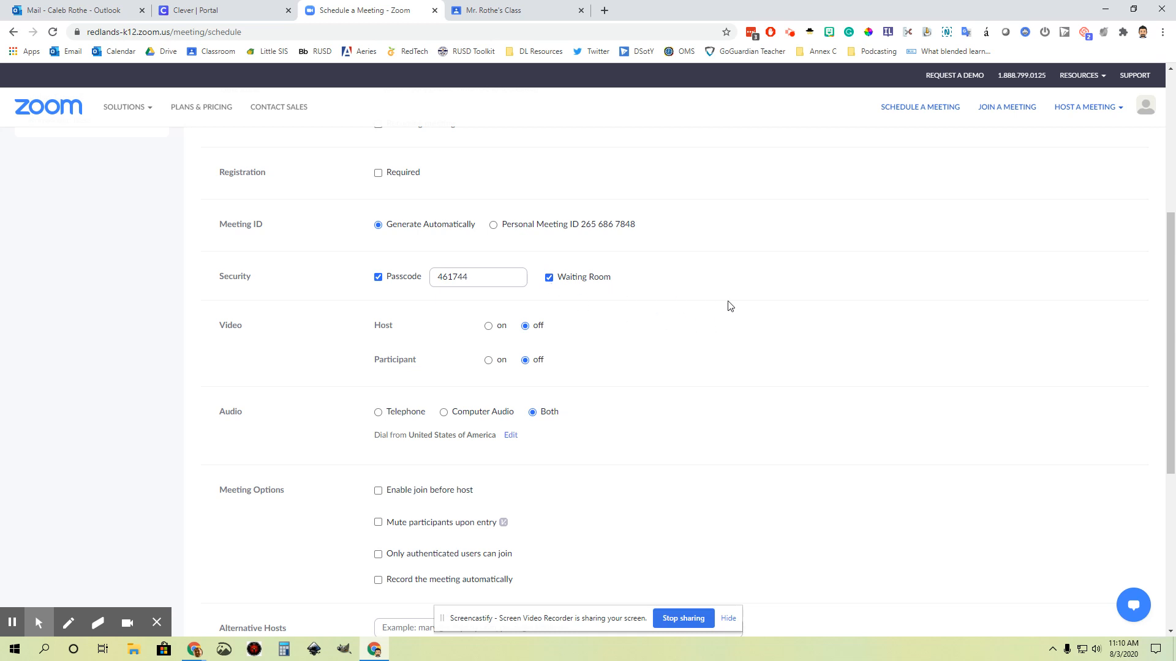
scroll(728, 306, "down", 3)
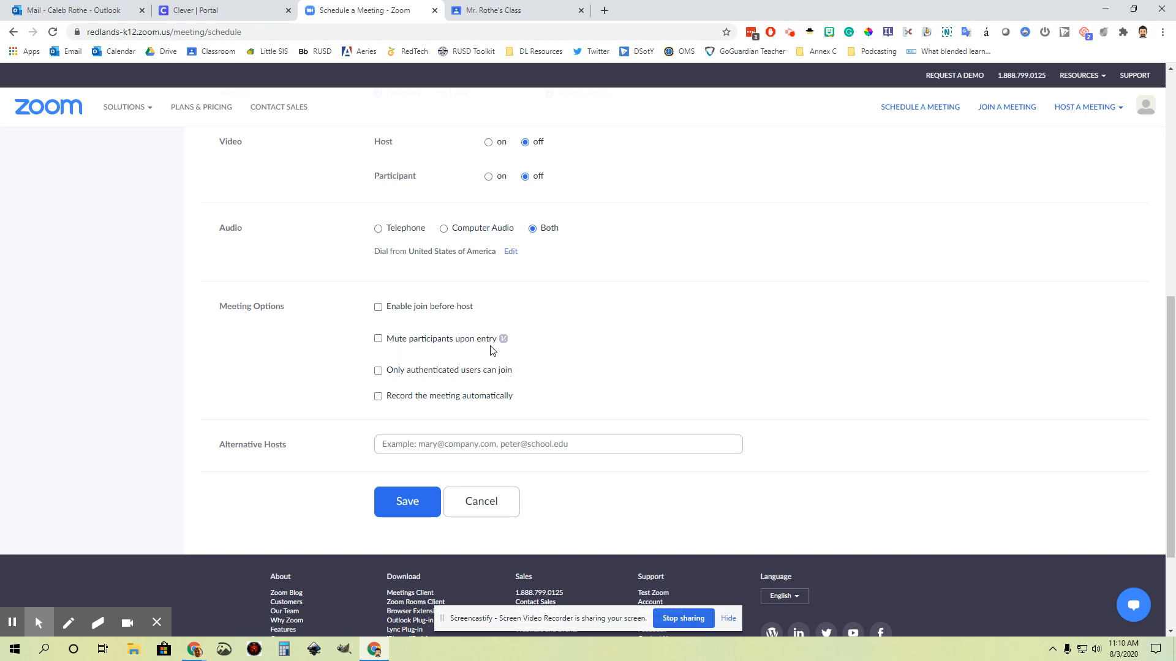
left_click(378, 339)
left_click(378, 396)
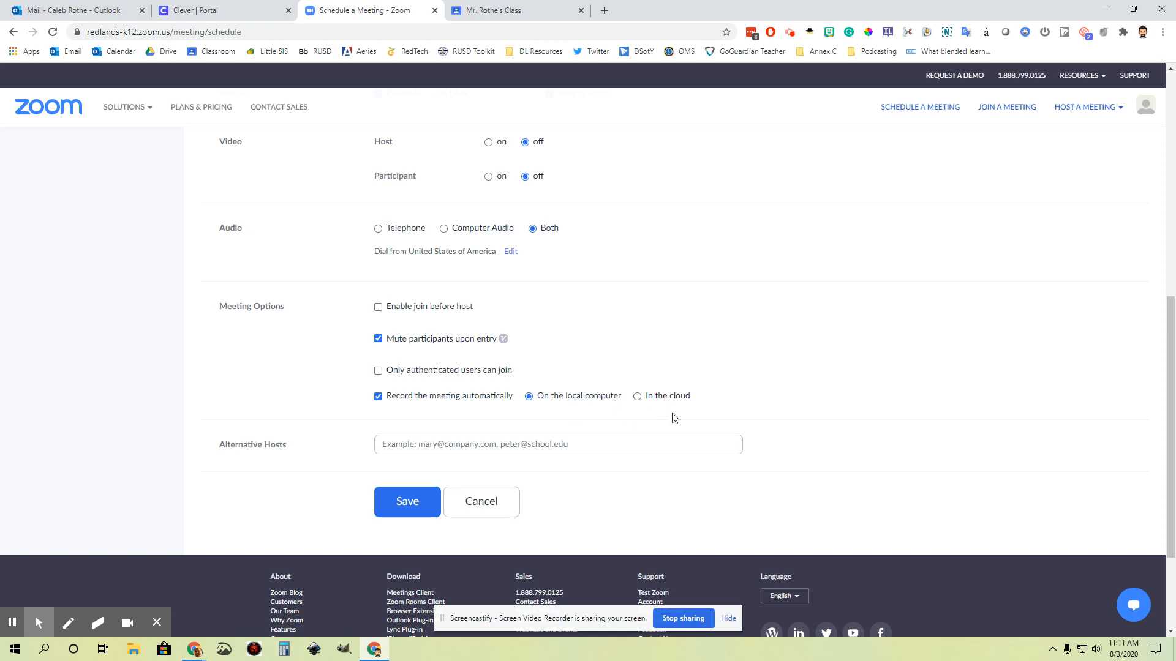
left_click(662, 398)
left_click(658, 401)
Step: Save the Period 1 meeting without entering any alternative hosts and review its details
left_click_drag(220, 450, 290, 455)
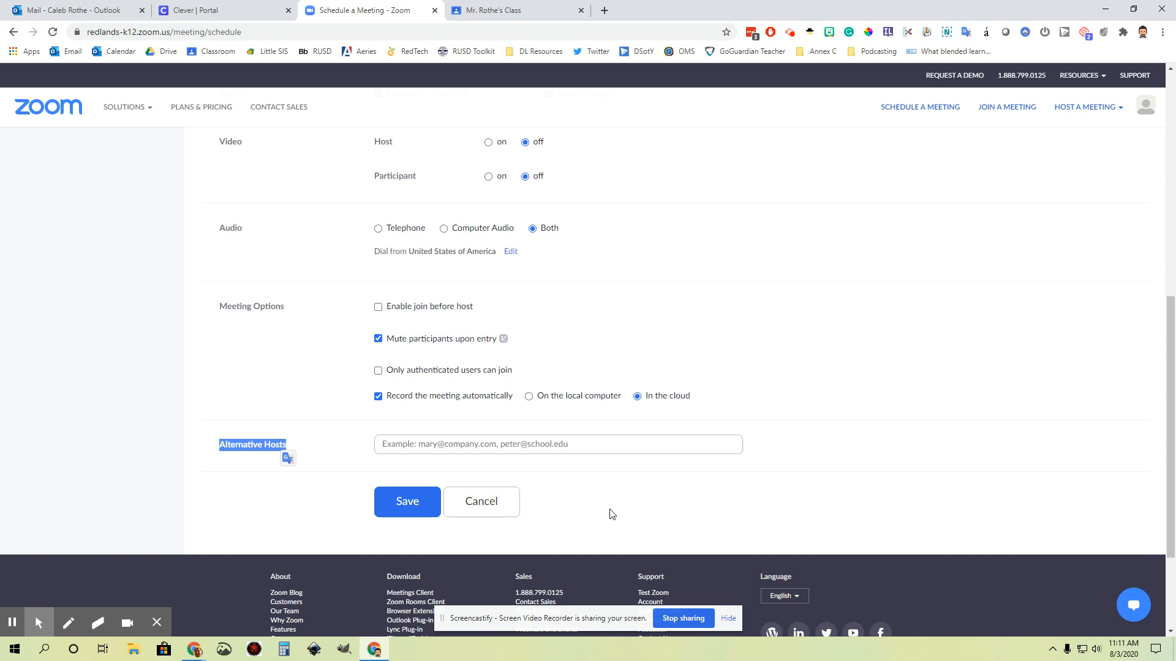
left_click(384, 444)
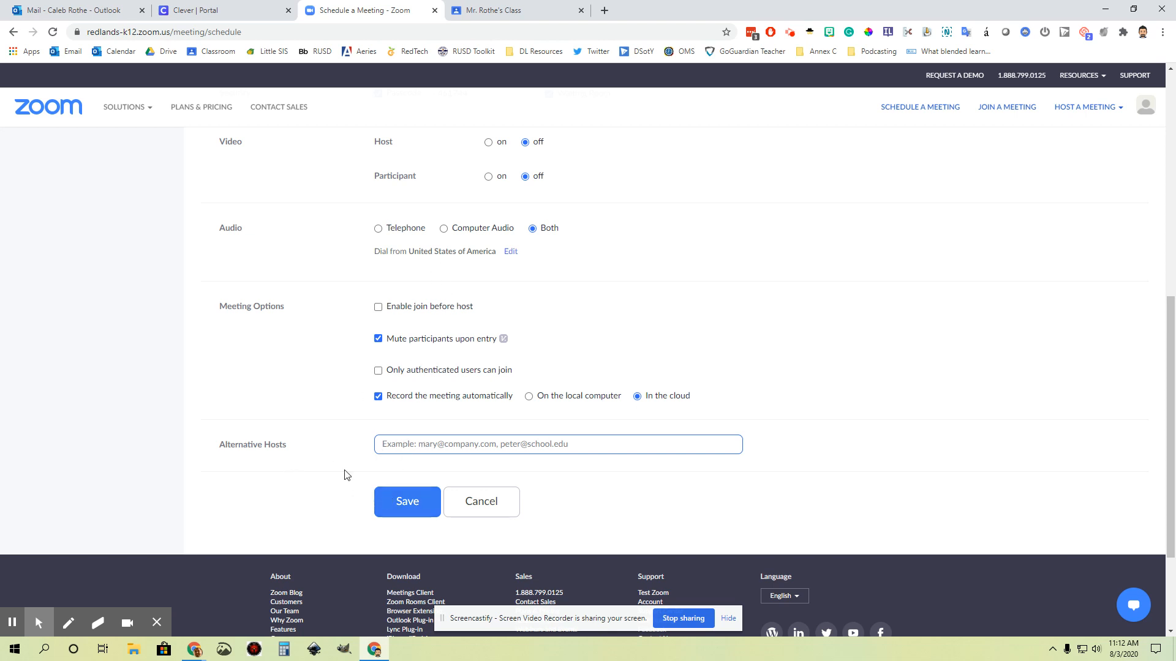
left_click(407, 513)
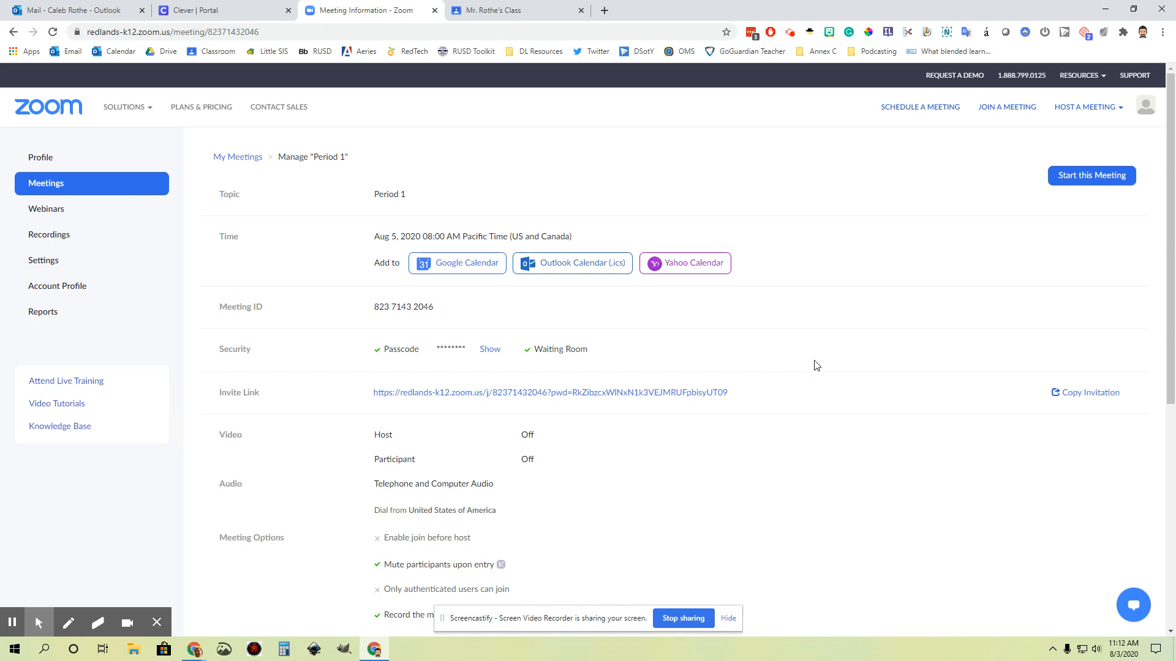
scroll(1172, 173, "down", 2)
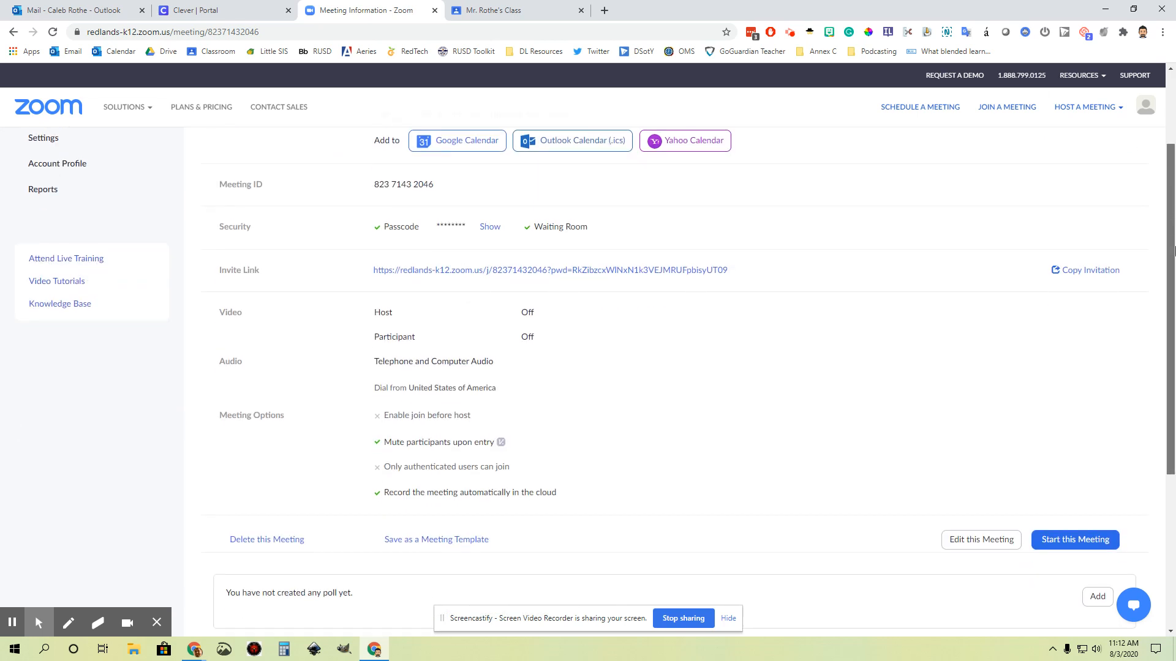
Step: Examine the Period 1 meeting's ID, reveal and hide its passcode, and look over the remaining meeting details
scroll(1173, 251, "up", 2)
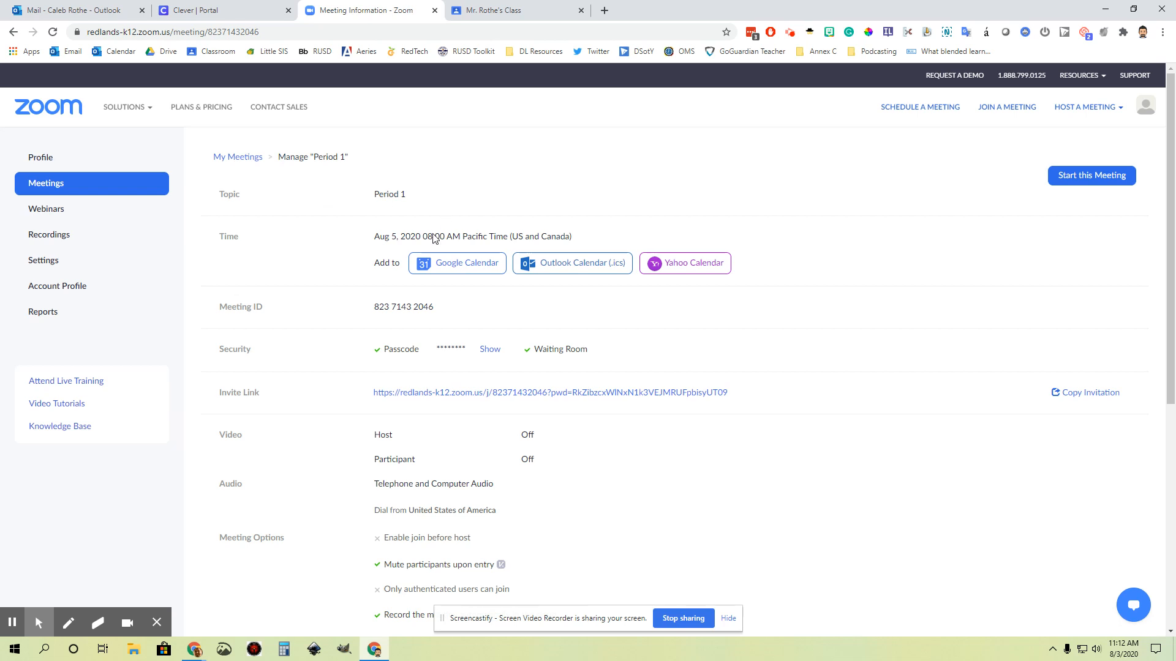
left_click_drag(375, 306, 446, 308)
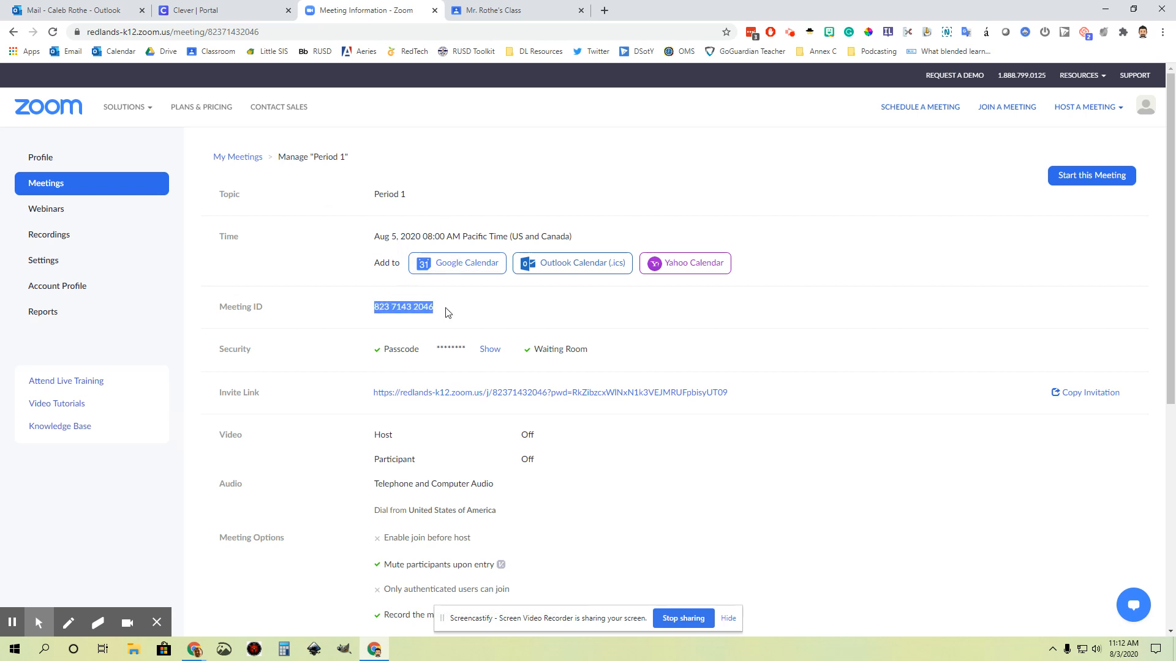
left_click(489, 353)
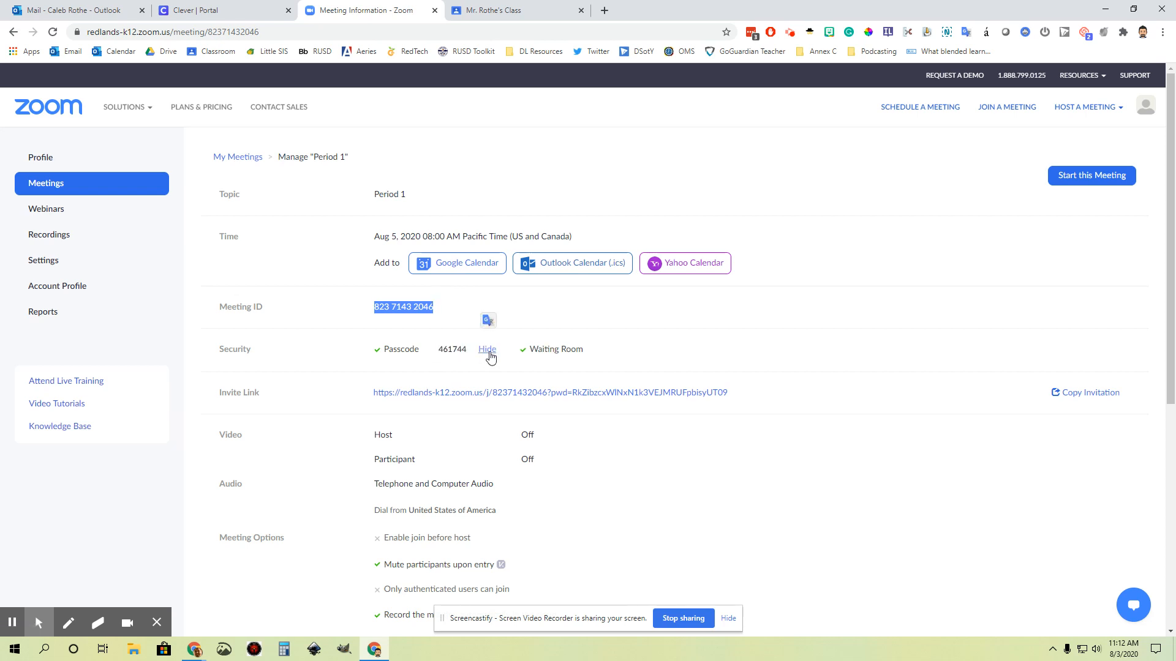
left_click(488, 353)
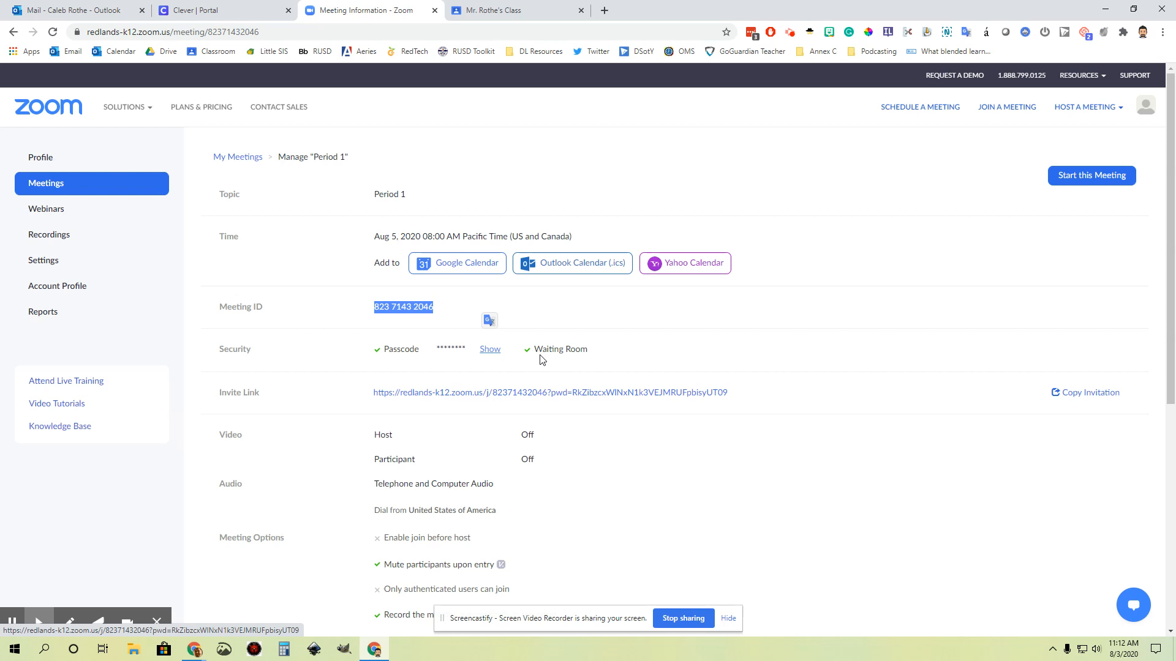
scroll(687, 471, "down", 5)
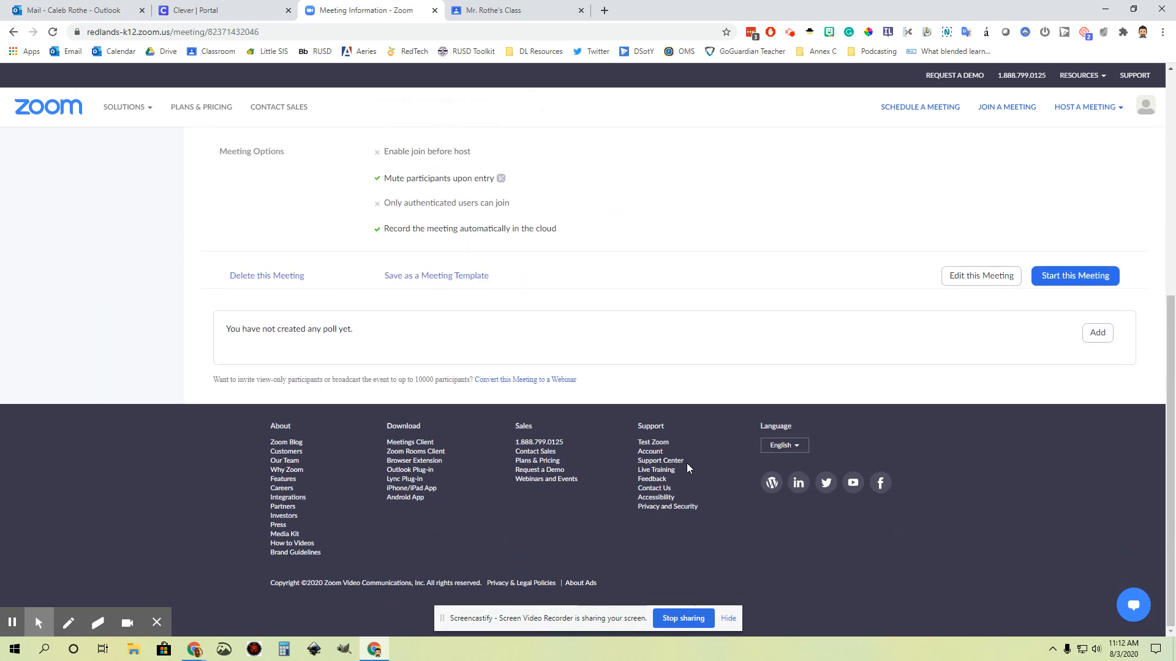
scroll(687, 471, "up", 5)
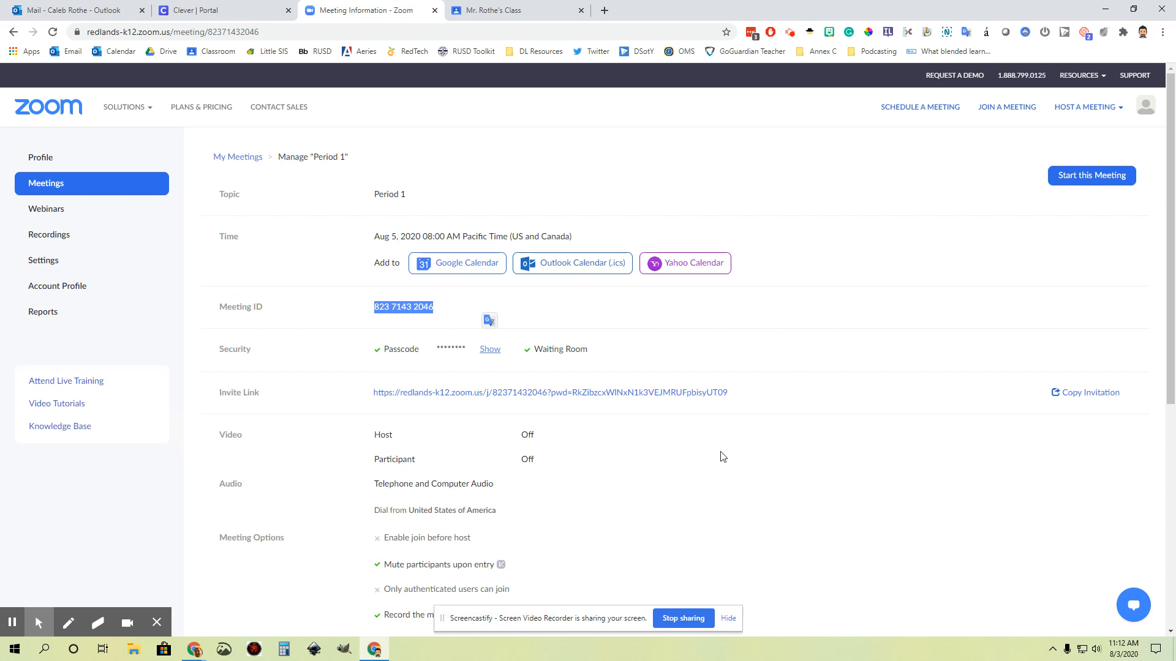
Step: Copy the meeting's invite link and write the Google Classroom announcement "Here's the information for today's Zoom session."
scroll(719, 454, "down", 2)
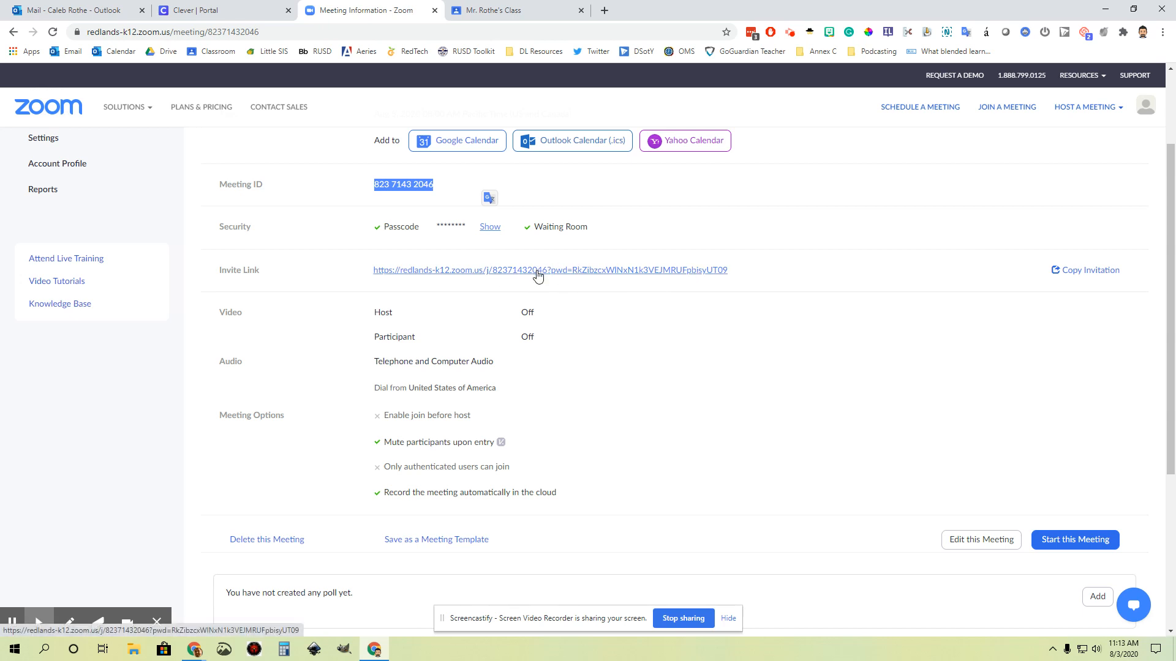
left_click_drag(372, 271, 737, 274)
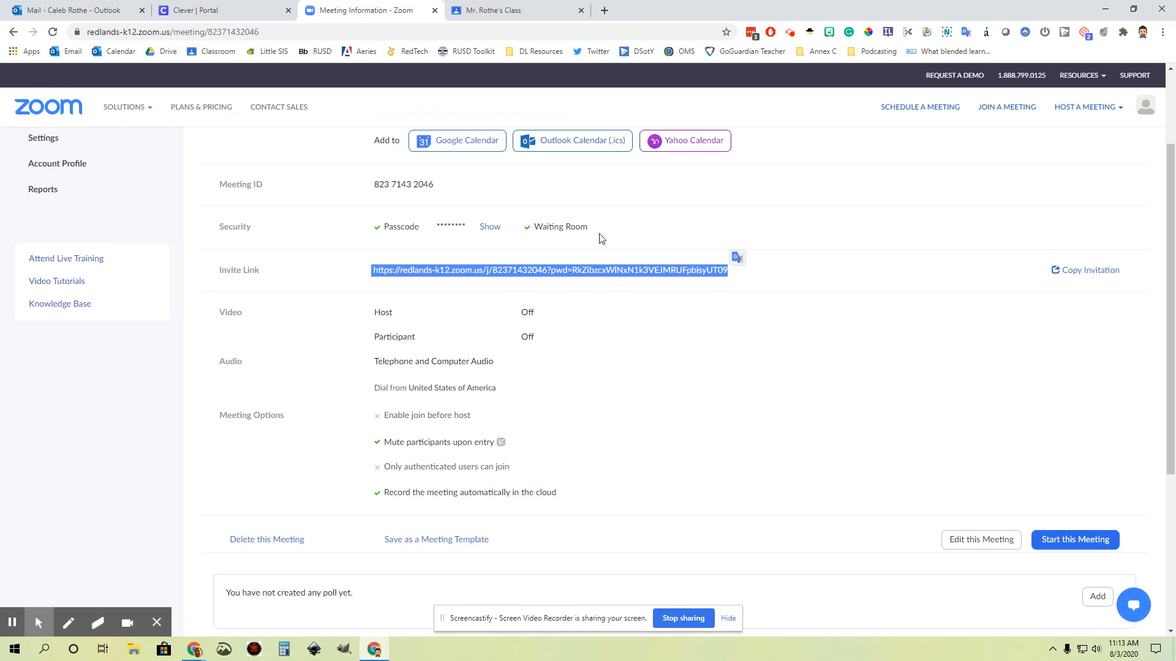
left_click(530, 11)
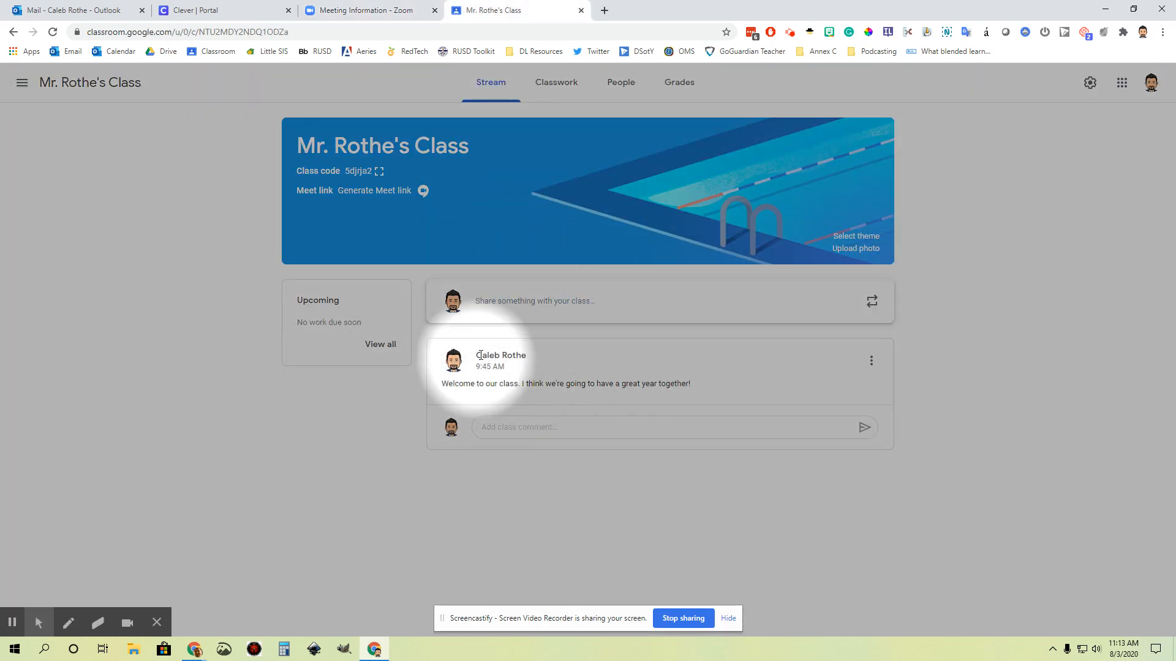
left_click(519, 311)
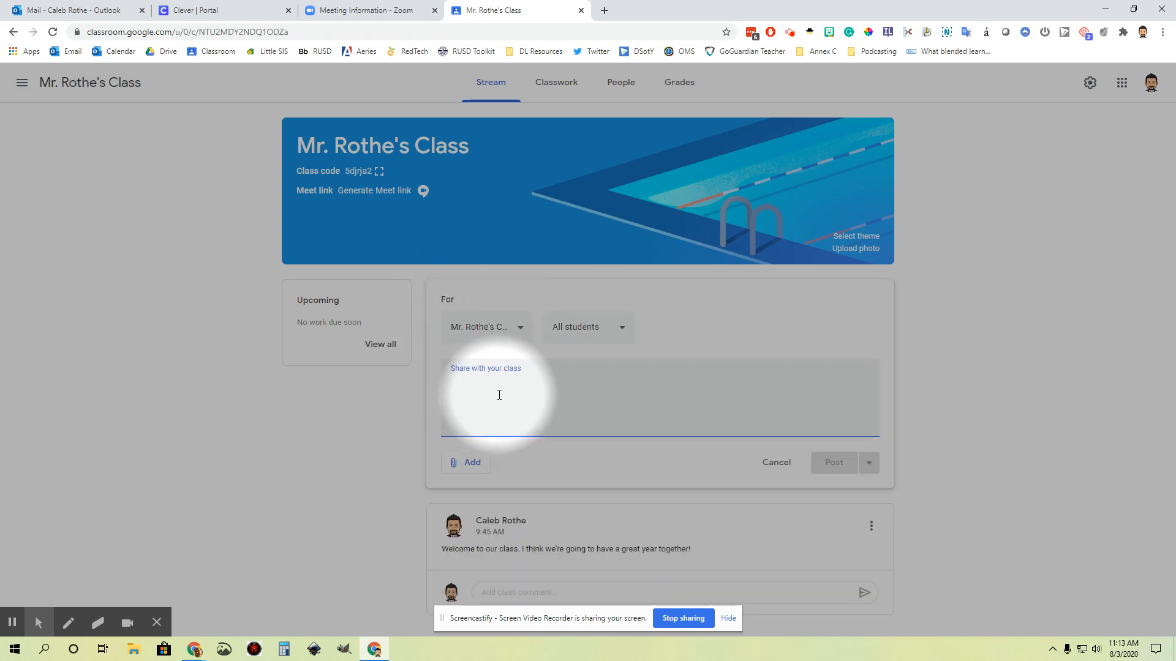
type("Here's the information f")
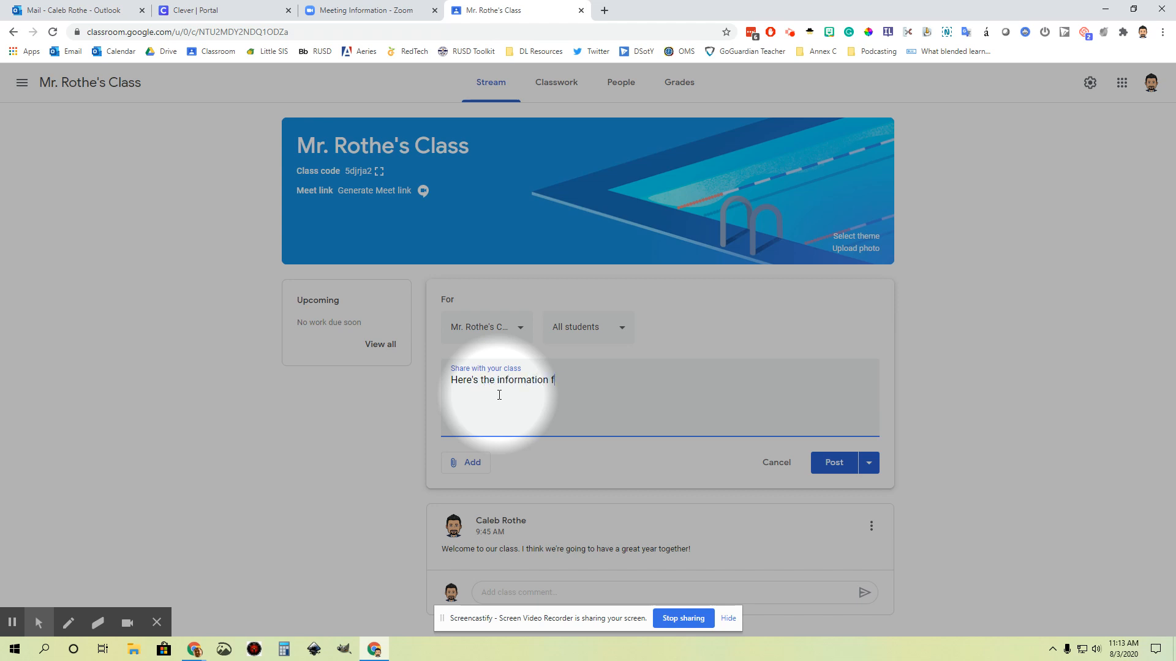
type("or today's Zoom session.")
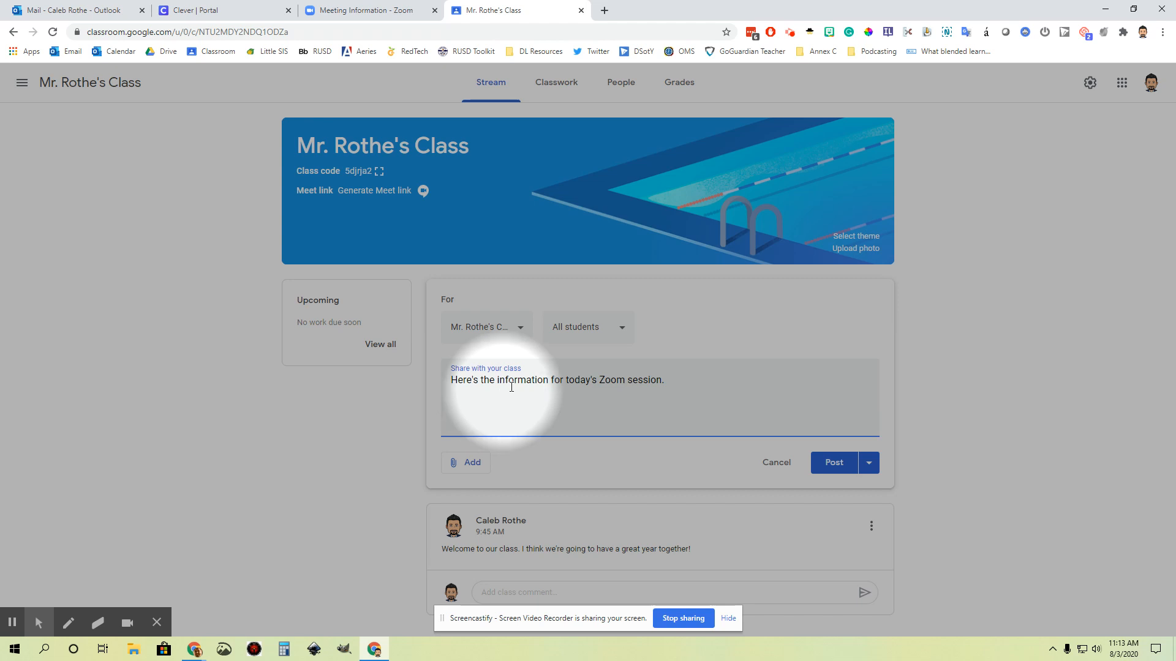
Step: Attach the copied Zoom invite link to the announcement and post it to all students
left_click(472, 465)
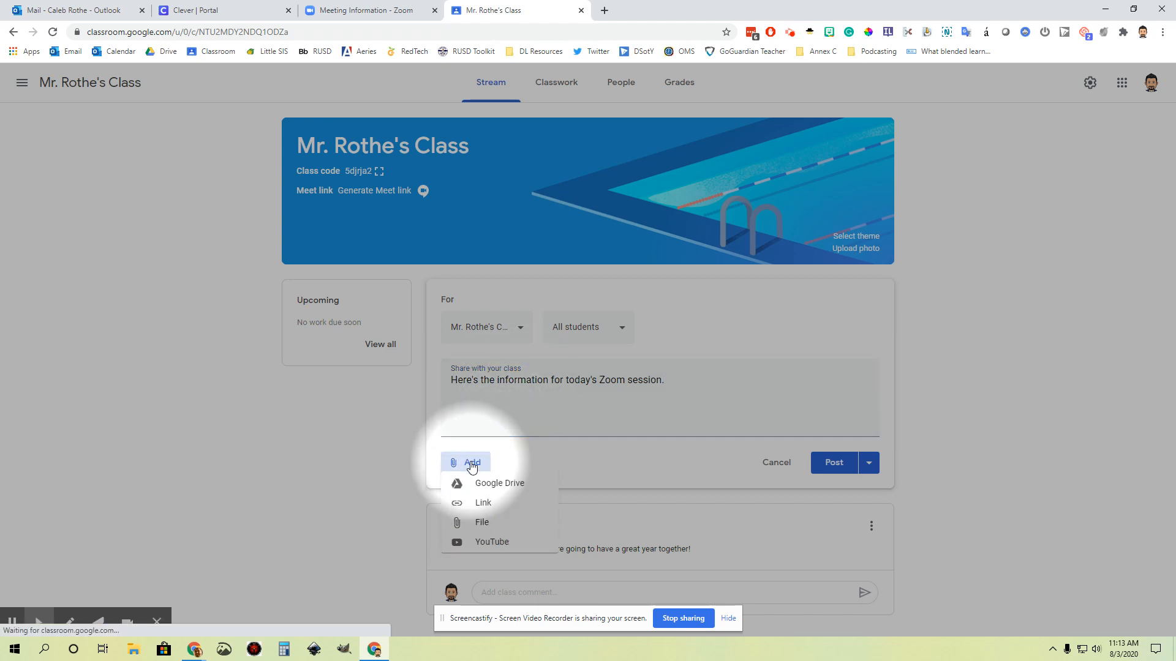
left_click(484, 508)
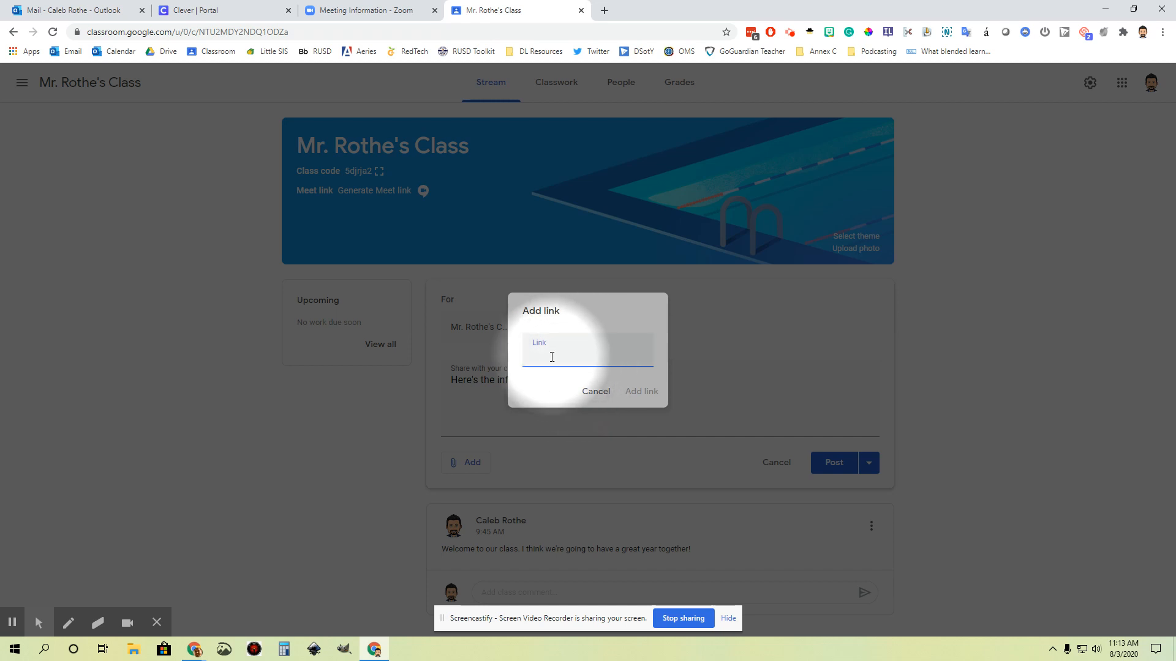
key("ctrl+v")
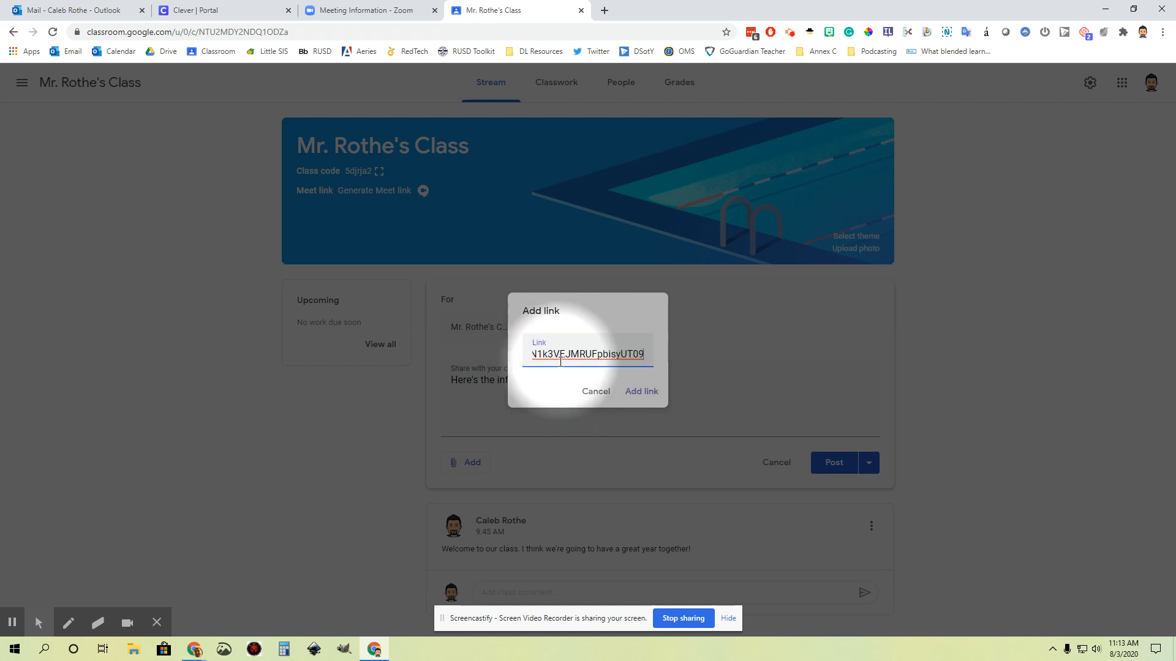
left_click(643, 394)
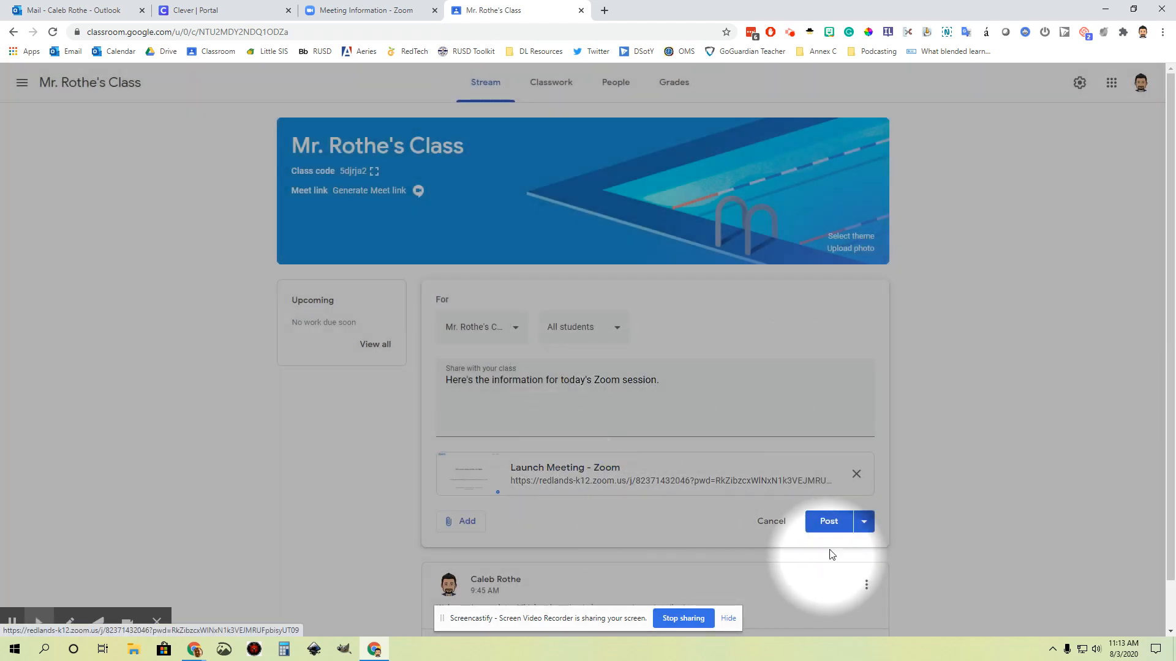
left_click(830, 522)
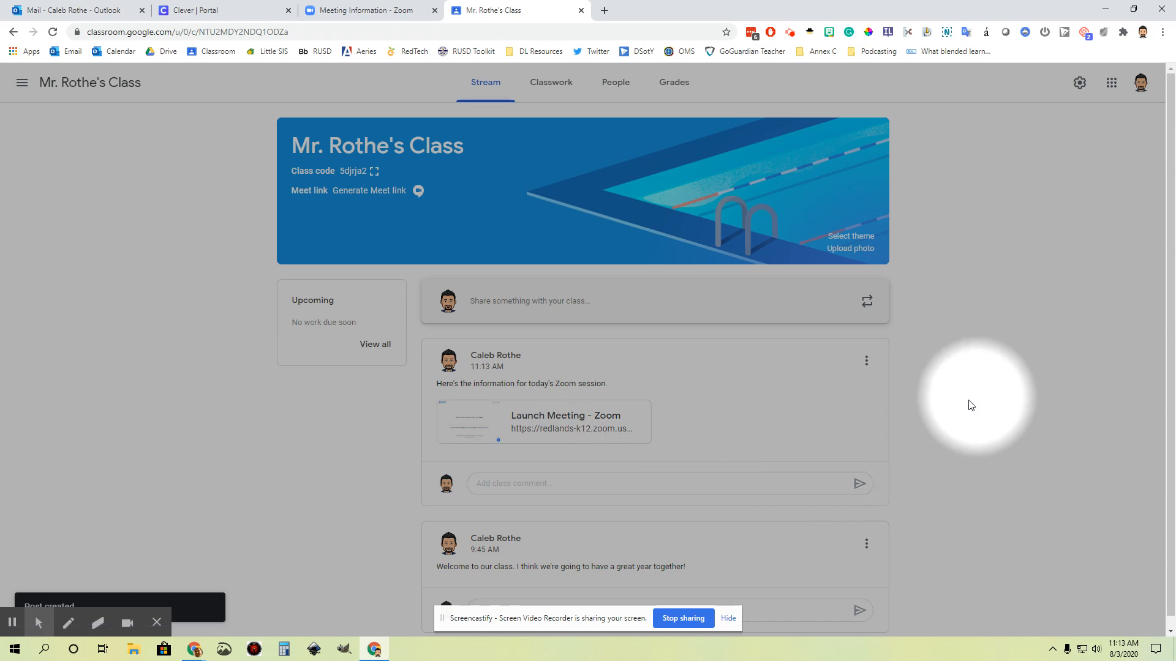
Step: Return to the Zoom meeting information and copy the Period 1 meeting ID
left_click(373, 12)
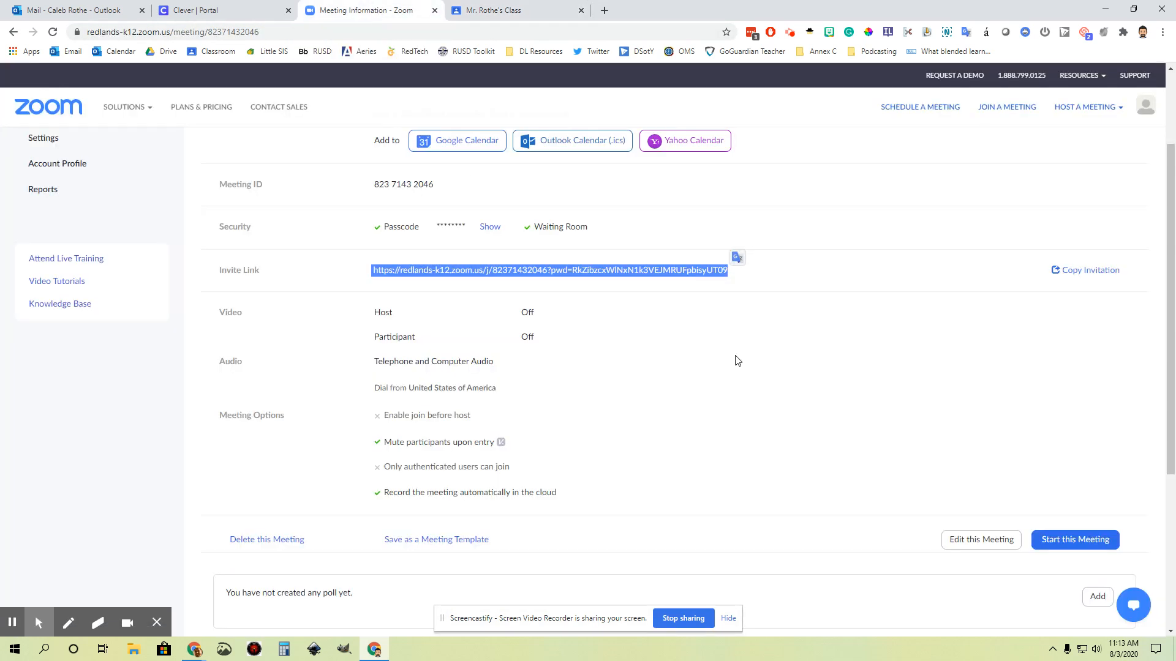
scroll(737, 360, "up", 2)
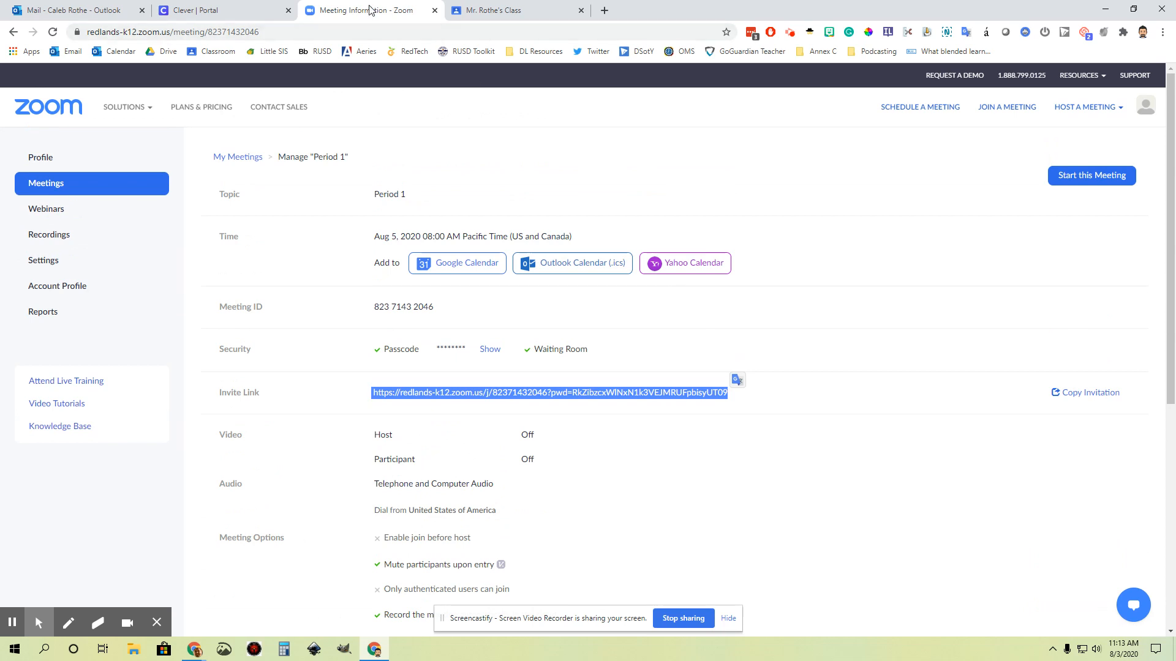
left_click(550, 320)
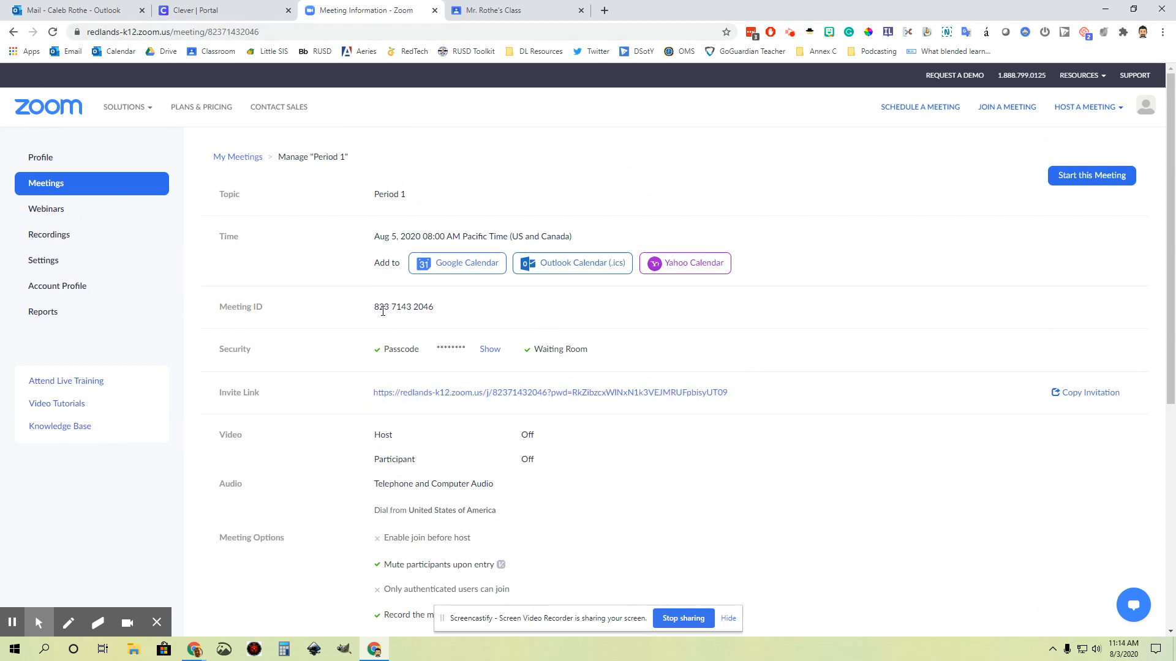
left_click_drag(374, 308, 433, 314)
key("ctrl+c")
Step: Edit the Google Classroom Zoom announcement, adding a "Meeting ID:" line with the copied ID and a "Password:" label beneath it
left_click(513, 14)
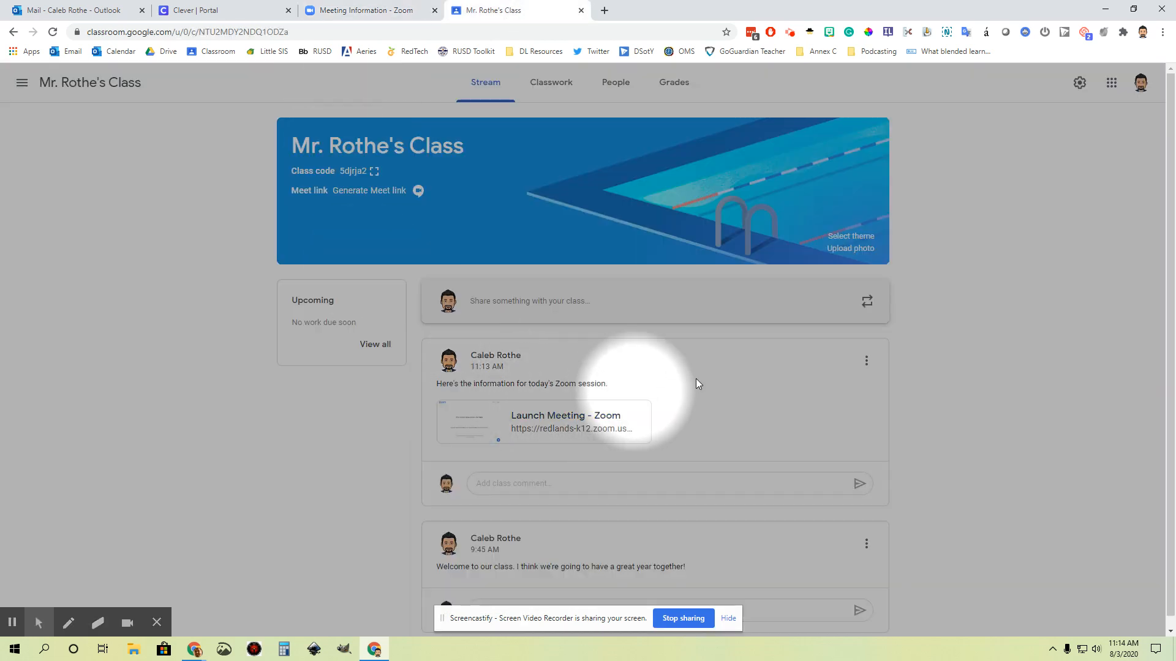
left_click(868, 363)
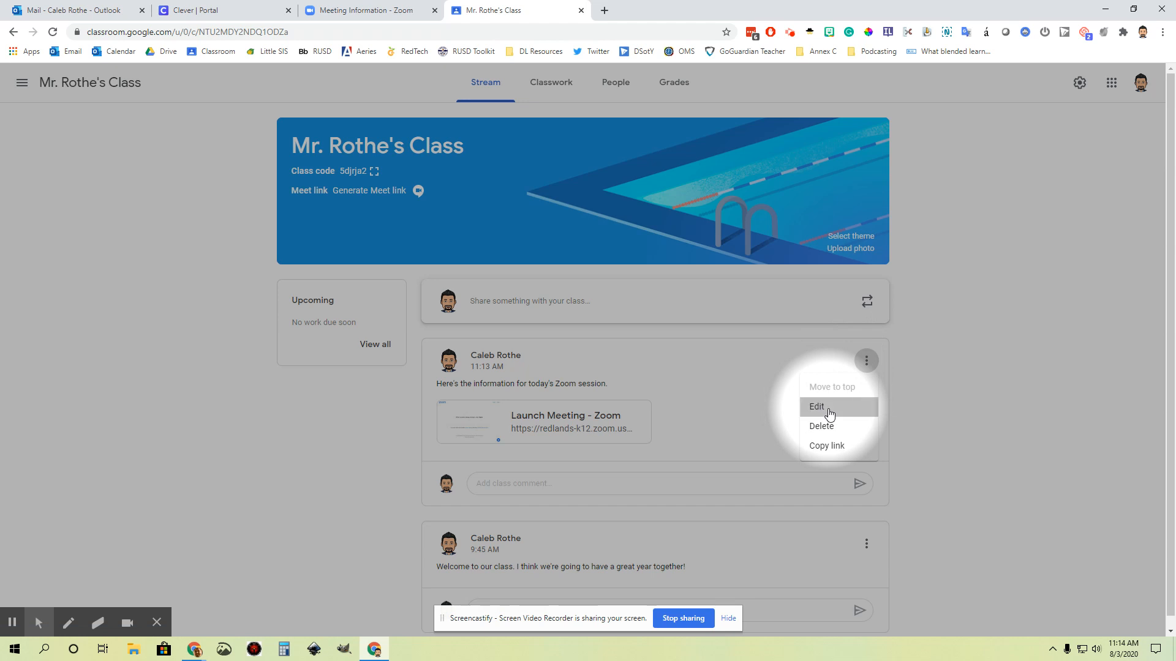
left_click(854, 407)
left_click(597, 336)
key("Return")
key("Return")
type("Meeting ID:")
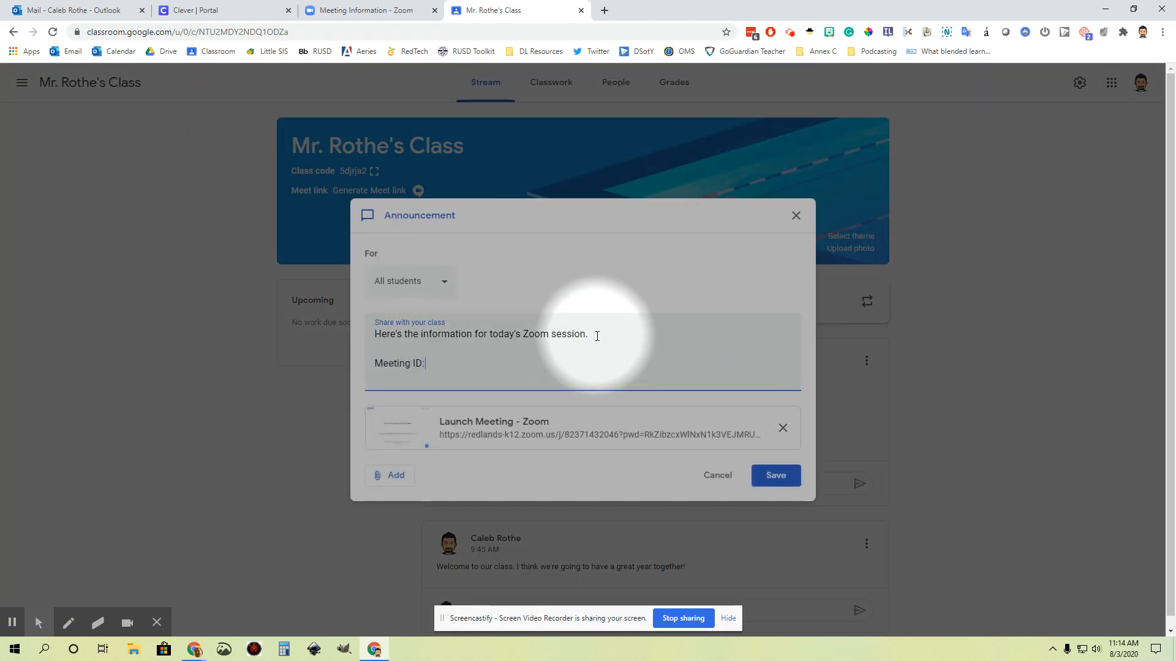
key("ctrl+v")
type("Password")
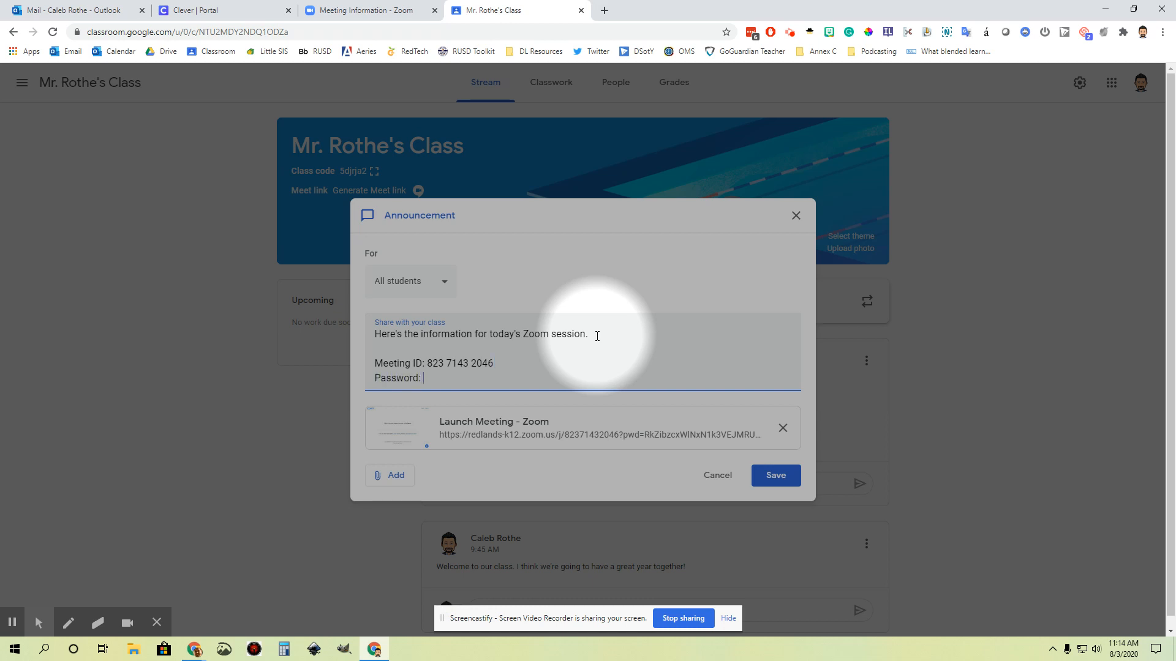
Step: Reveal and copy the meeting passcode in Zoom, and paste it after the announcement's "Password:" label
left_click(368, 17)
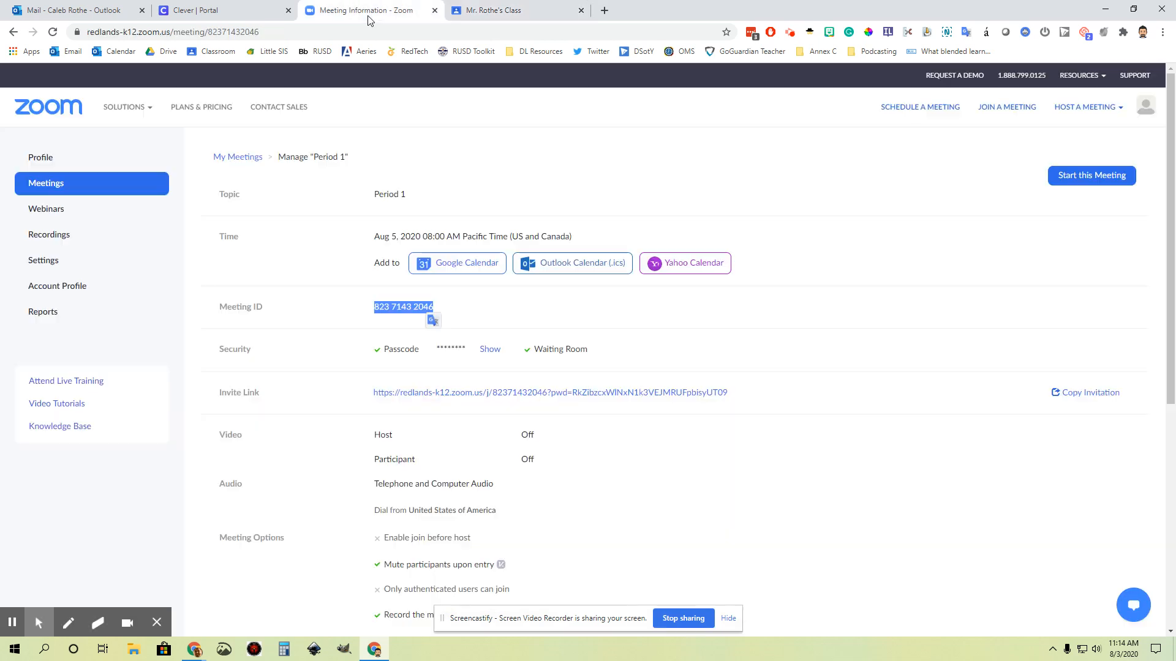
left_click(490, 349)
left_click_drag(468, 350, 439, 349)
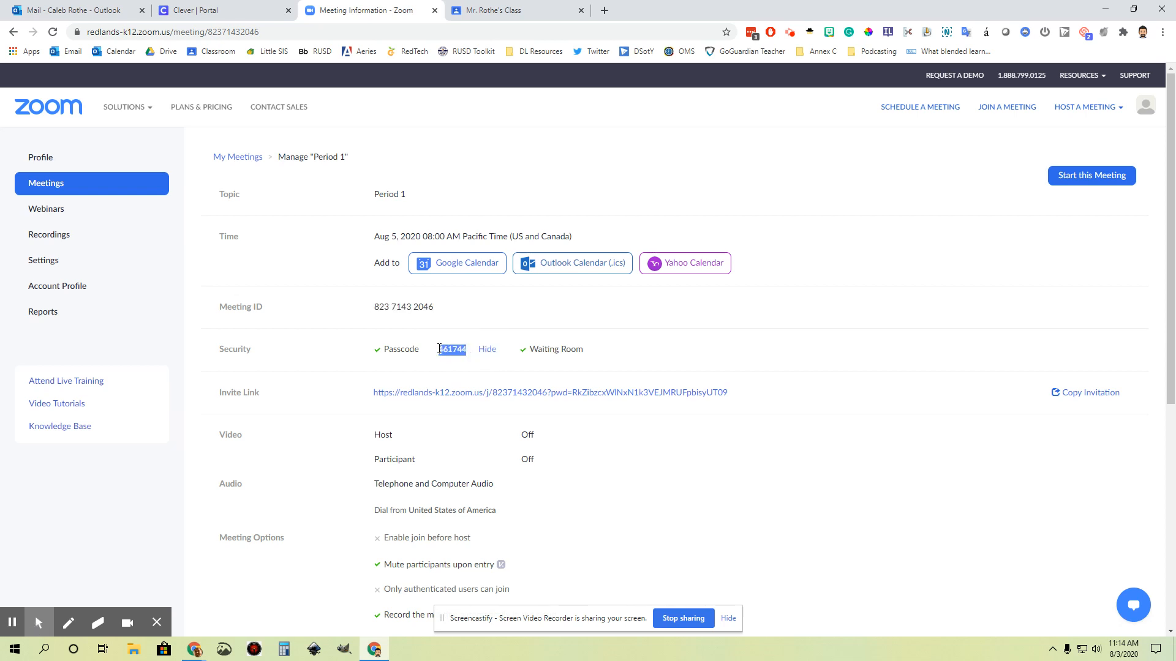
key("ctrl+v")
Step: Add the line "Go to zoom.us." below the password and save the edited announcement
key("Return")
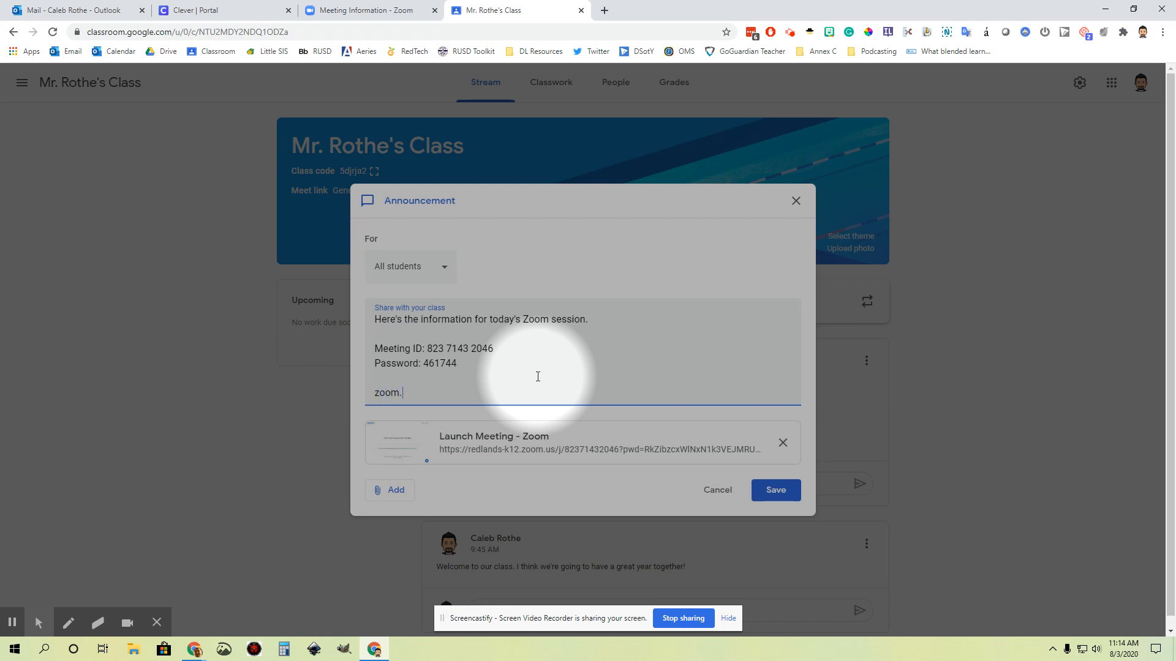
left_click(375, 394)
type("Go to")
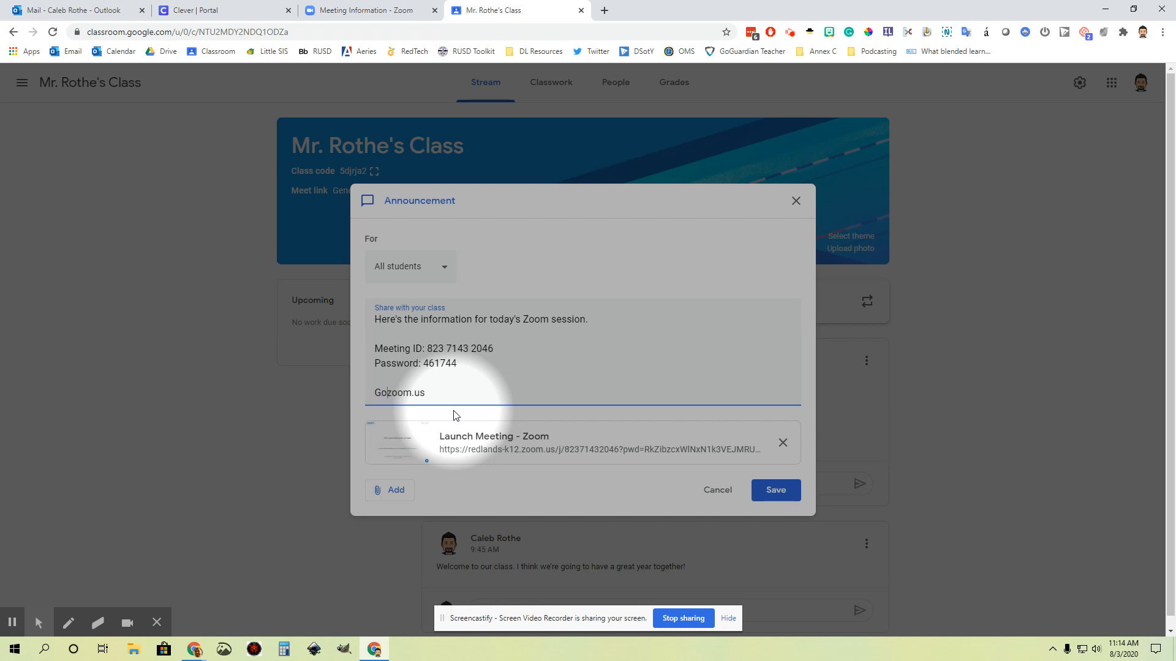
left_click(473, 396)
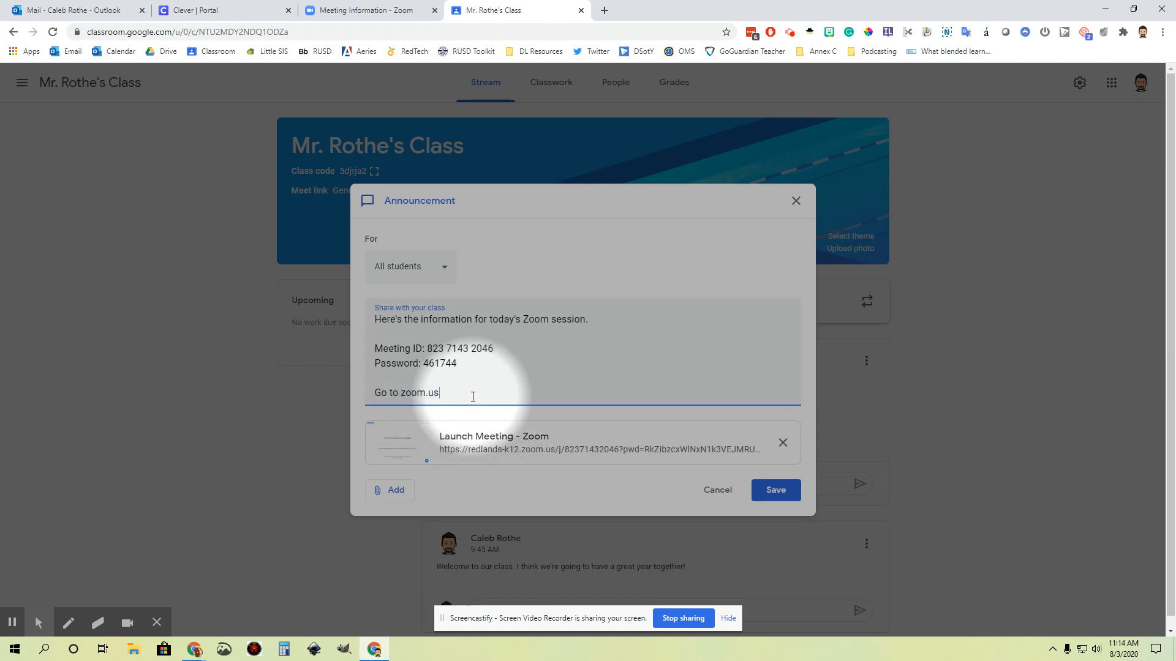
type(".")
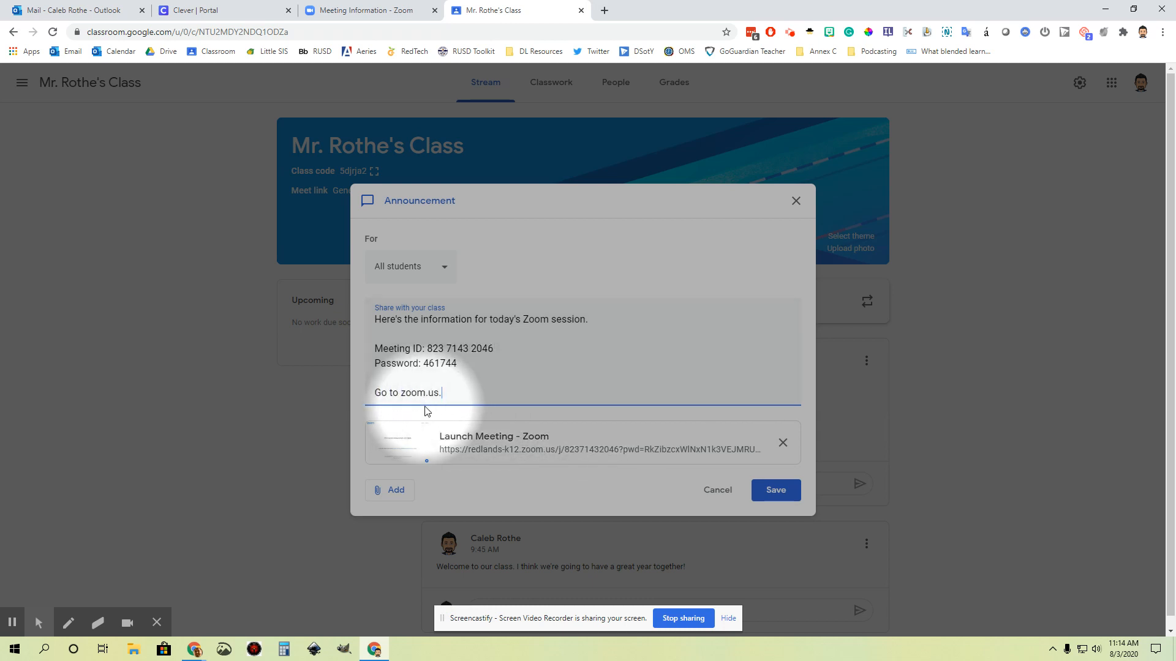
left_click(782, 489)
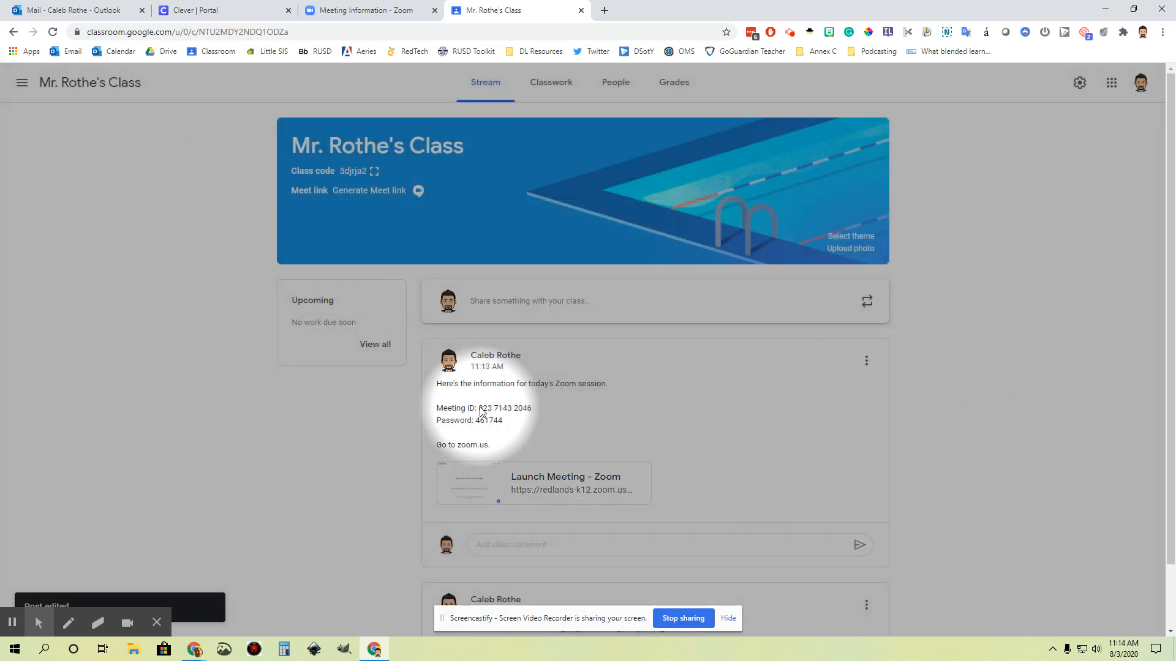
Step: Check the meeting ID and password in the class post, and look over the Zoom meeting's options again
left_click_drag(480, 409, 533, 414)
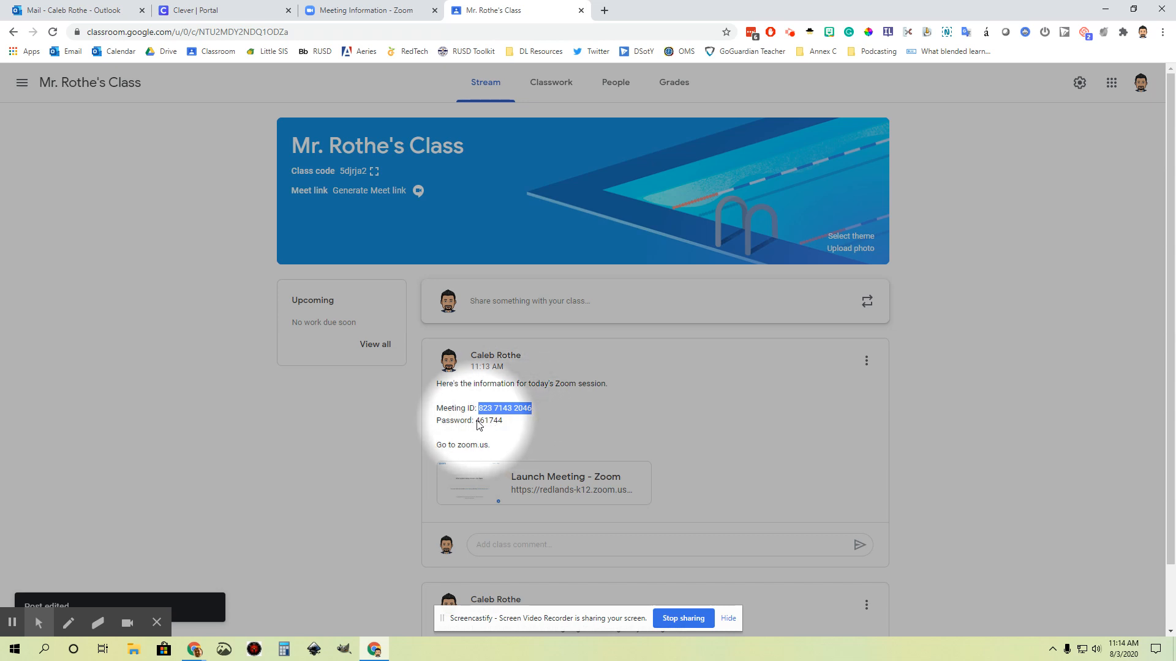
left_click_drag(476, 422, 506, 425)
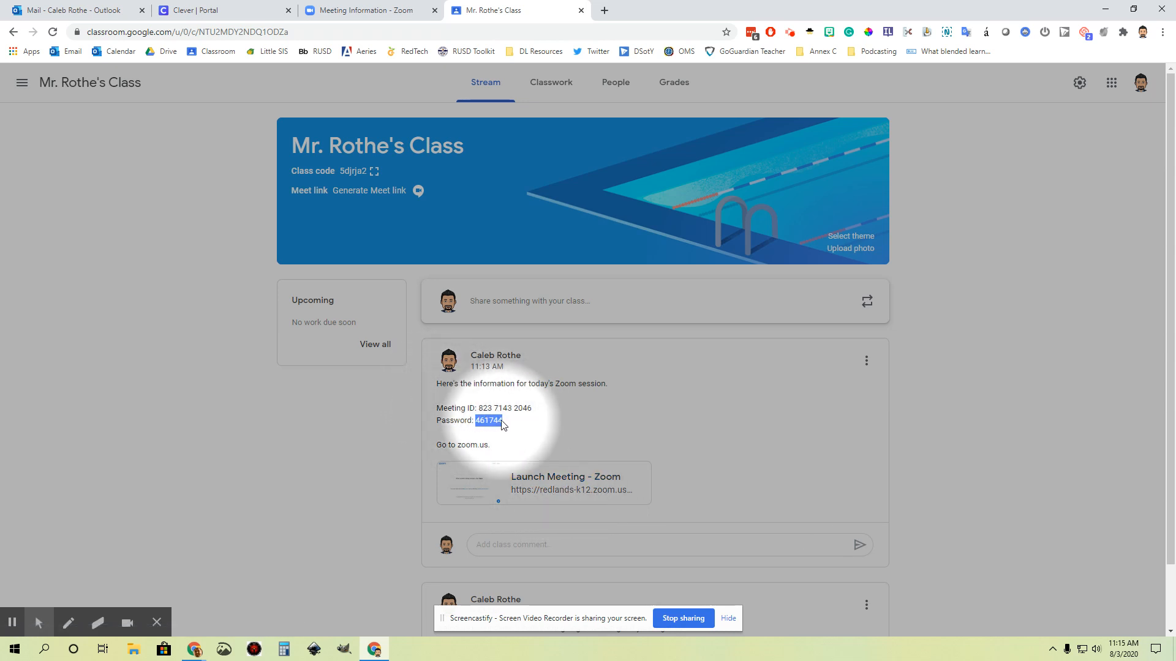
left_click(363, 11)
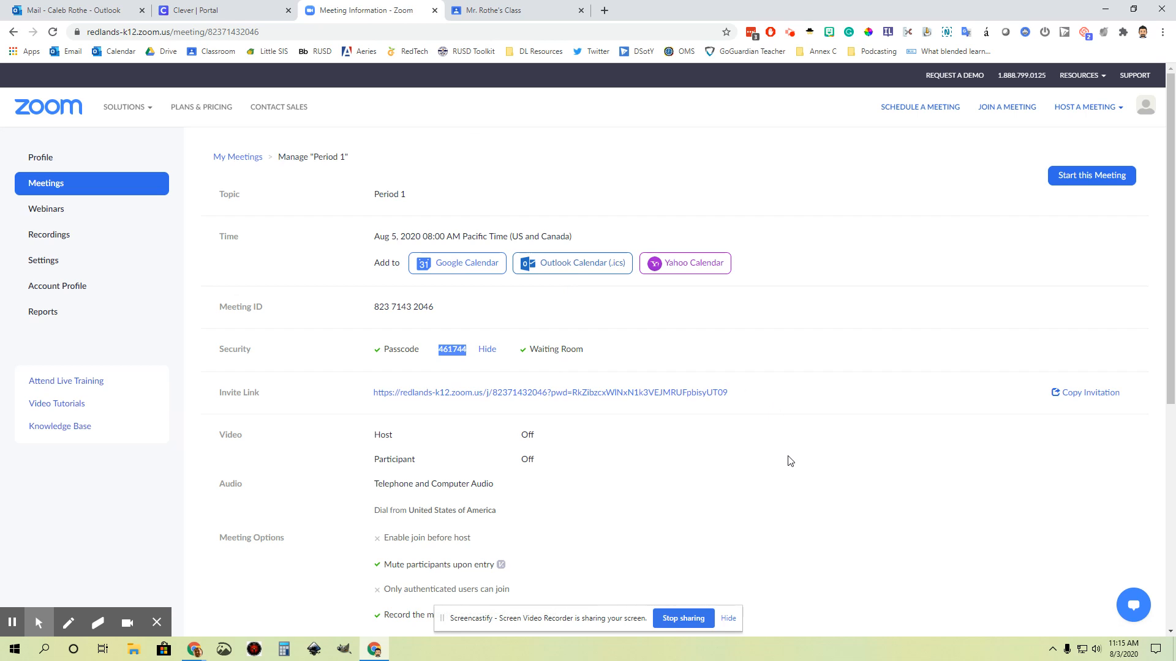
scroll(735, 487, "down", 6)
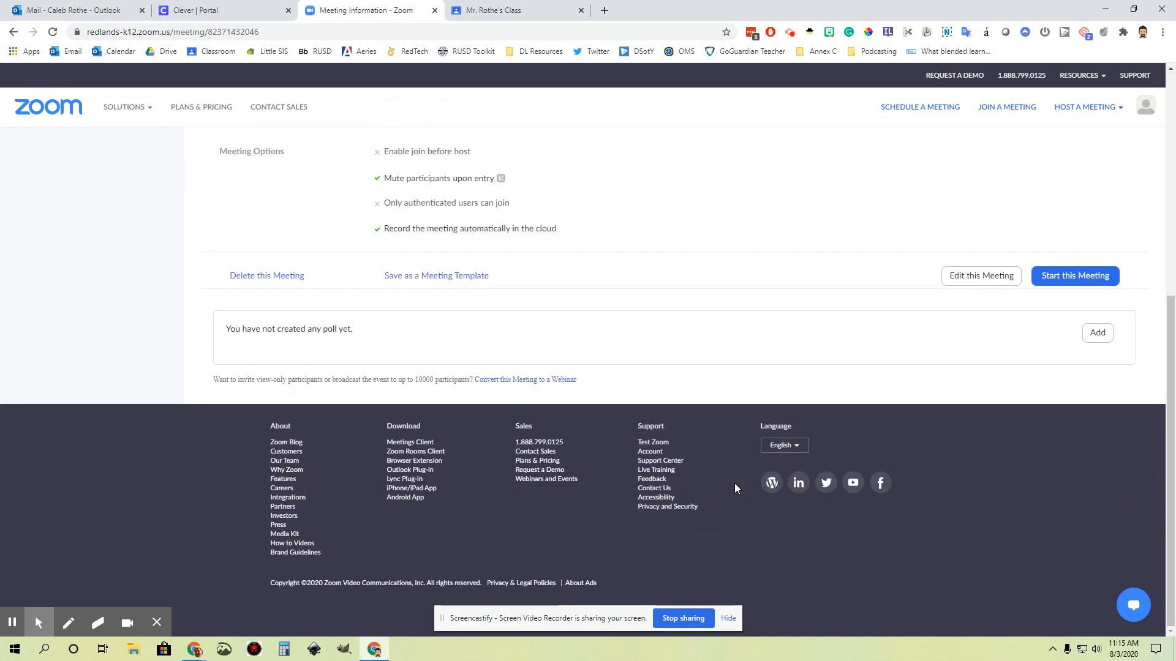
Step: Review the upcoming meetings list, checking the Zoom entry in the Clever portal and the Zoom profile page, and return to the list
scroll(735, 485, "up", 6)
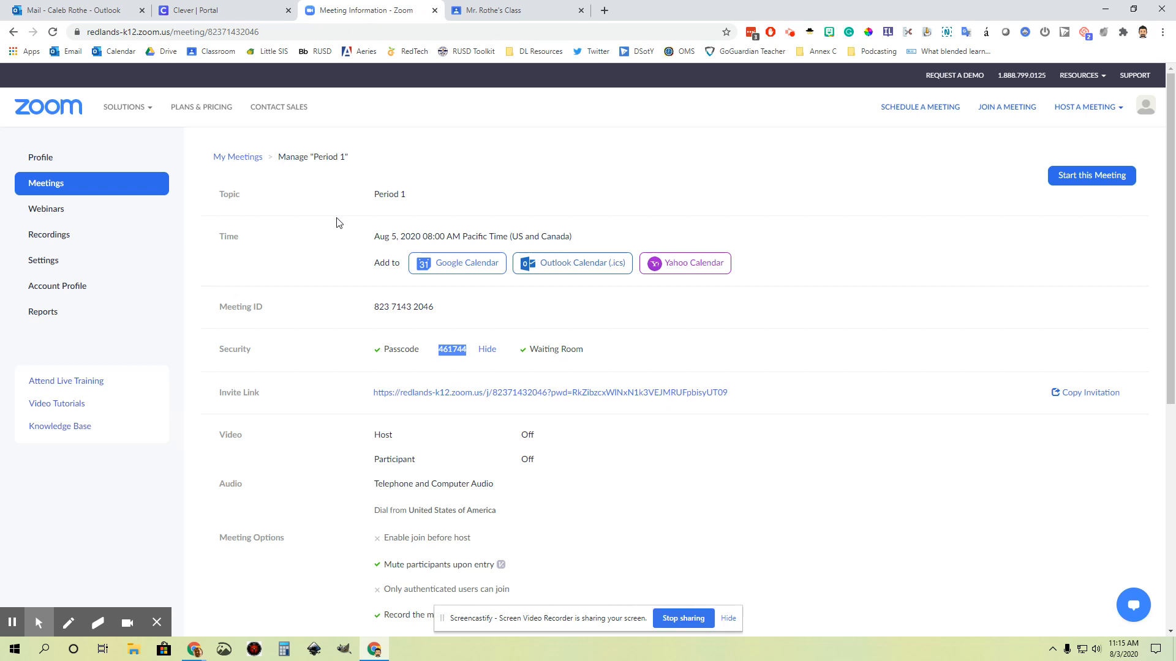
left_click(48, 191)
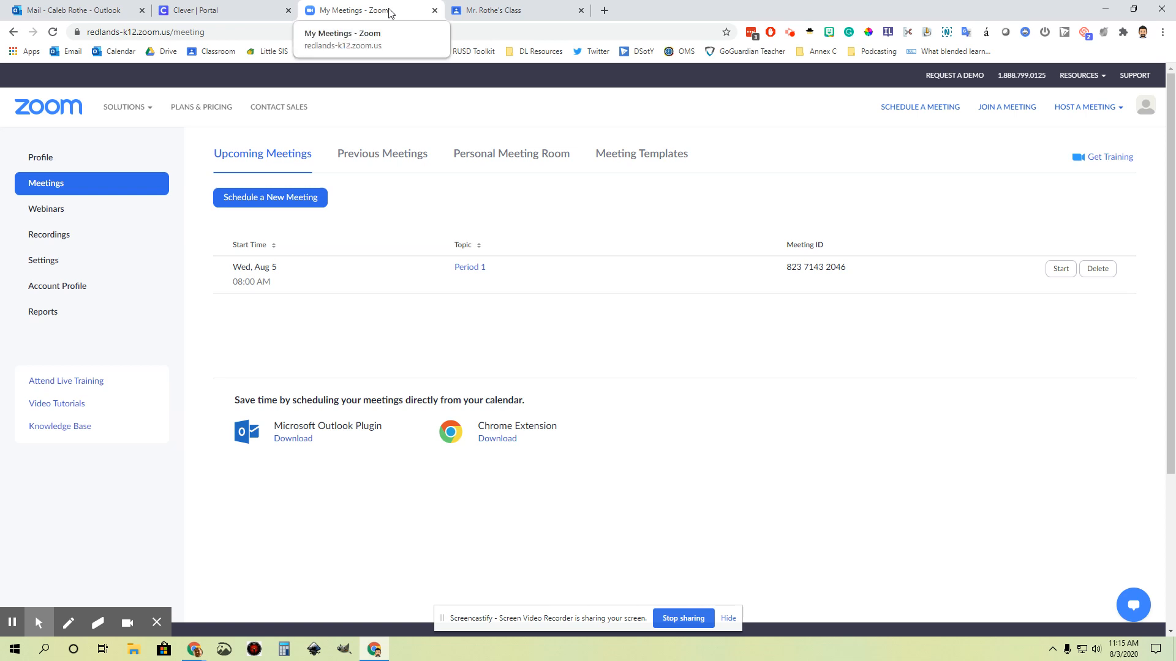
left_click(196, 10)
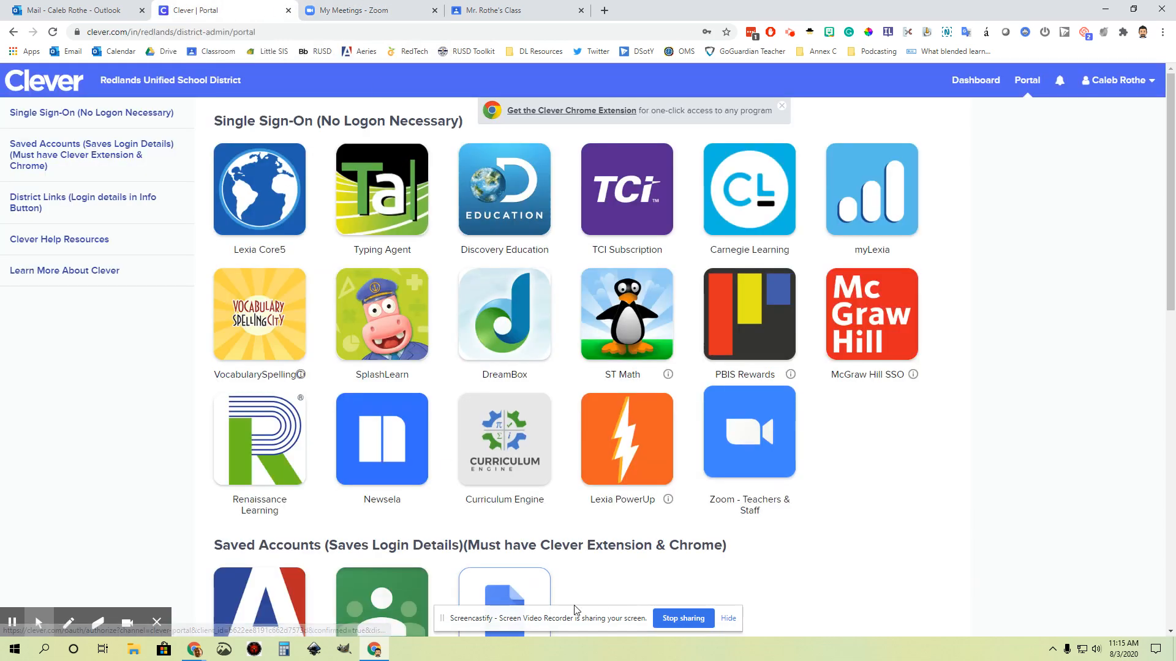
left_click(385, 11)
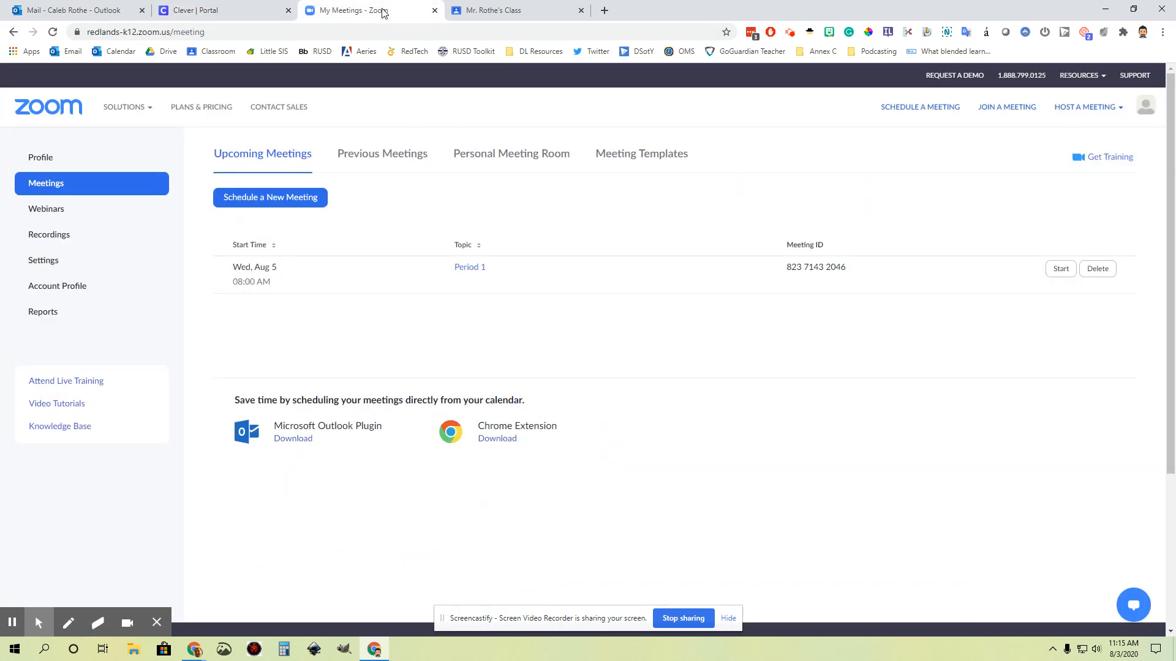
left_click(46, 160)
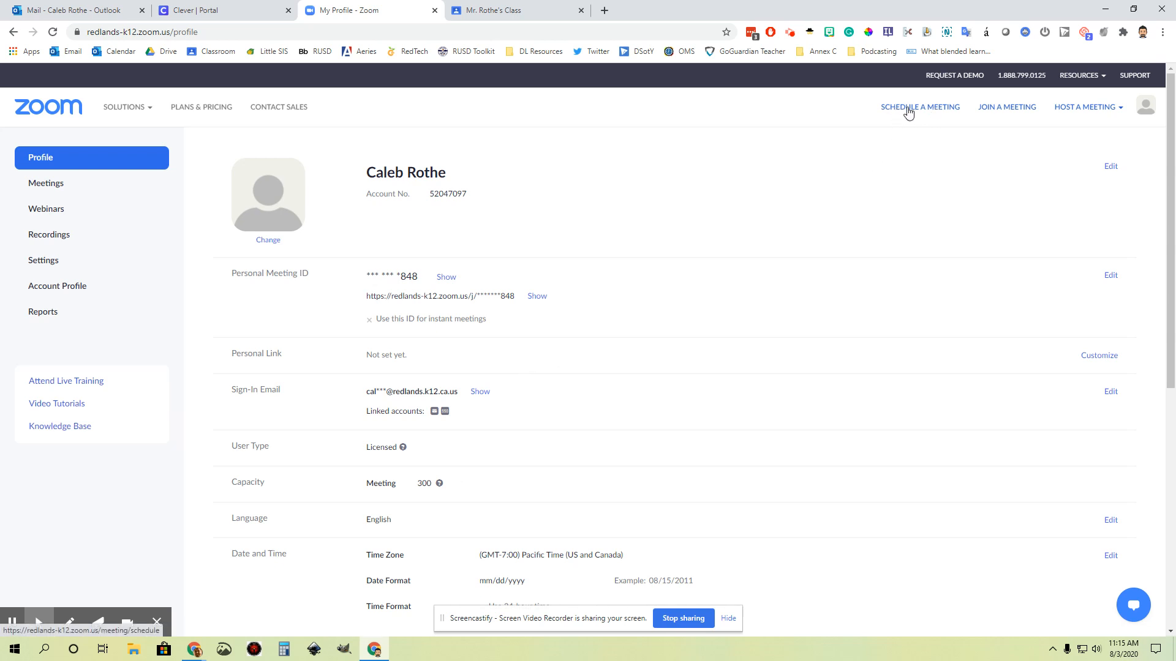
left_click(44, 190)
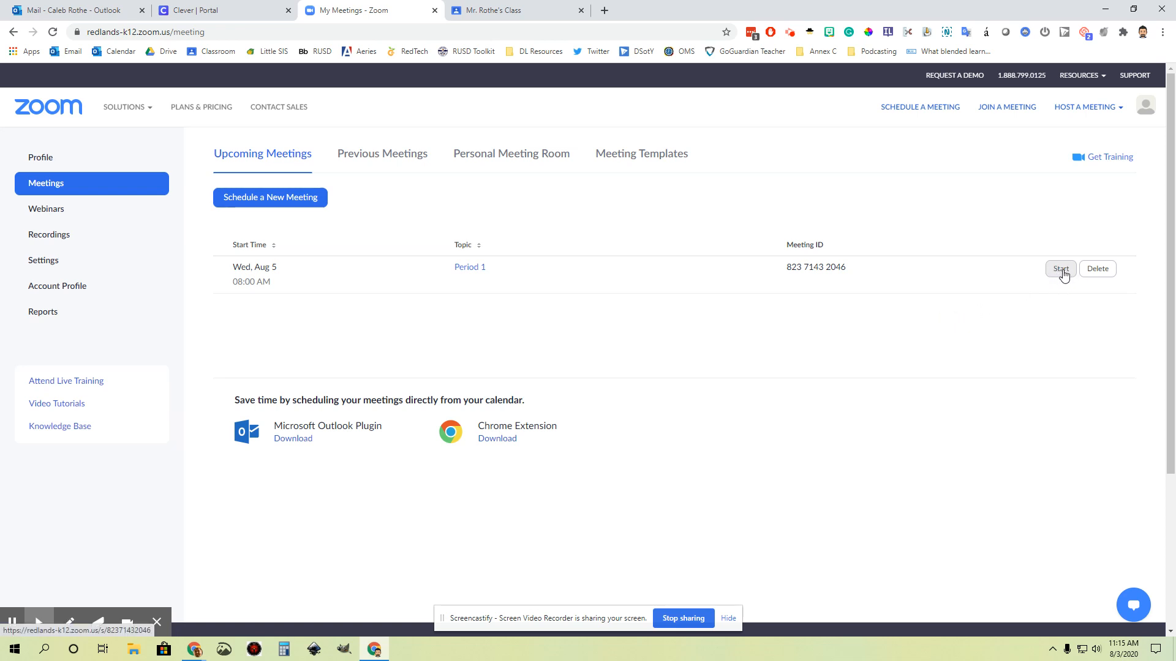
Step: Open the Period 1 meeting's details from the upcoming meetings and look over its options and invite link
left_click(467, 268)
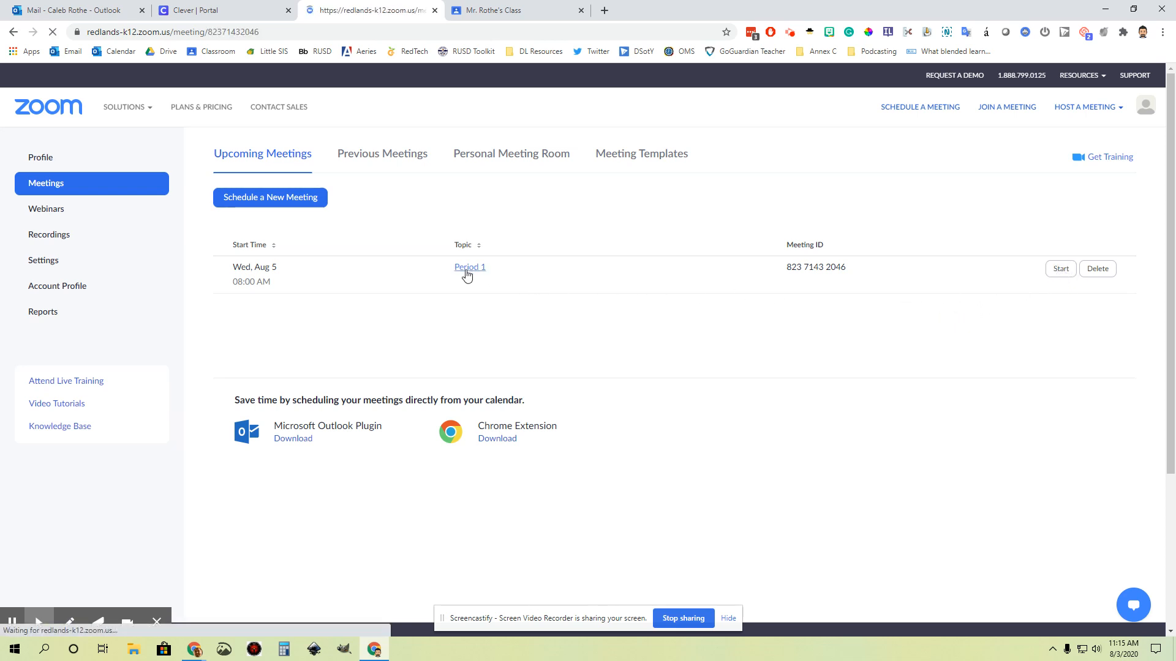
scroll(653, 551, "down", 4)
scroll(654, 549, "up", 4)
left_click_drag(372, 395, 731, 402)
left_click(830, 183)
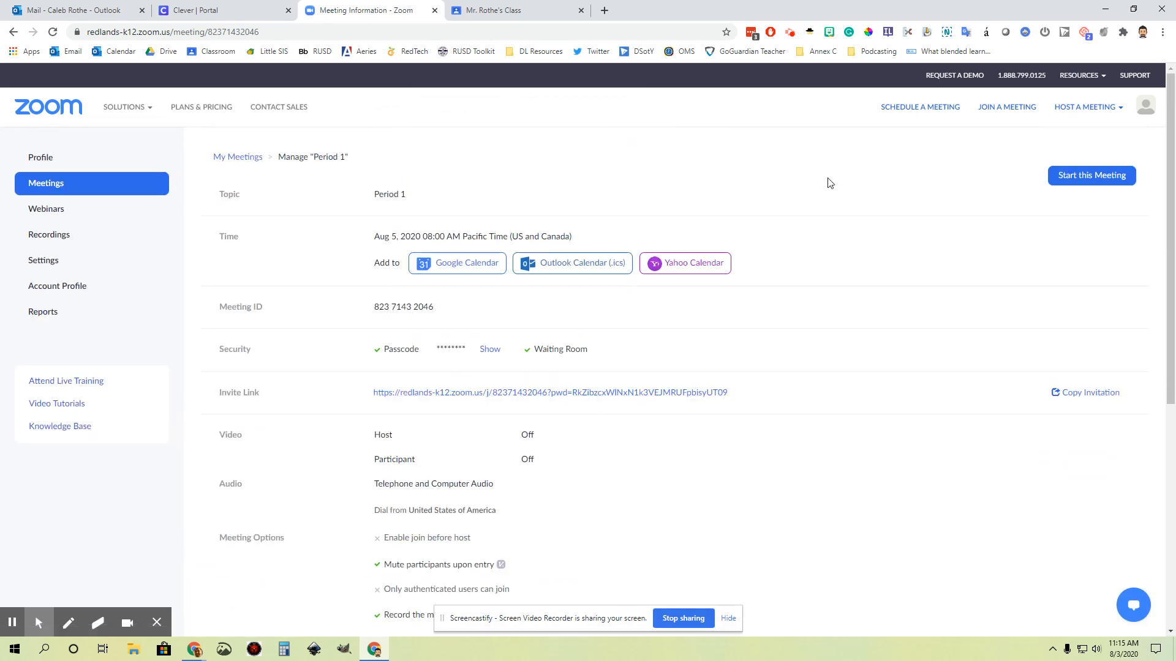
Step: Start the Period 1 meeting in the Zoom desktop app and join it with computer audio
left_click(1091, 178)
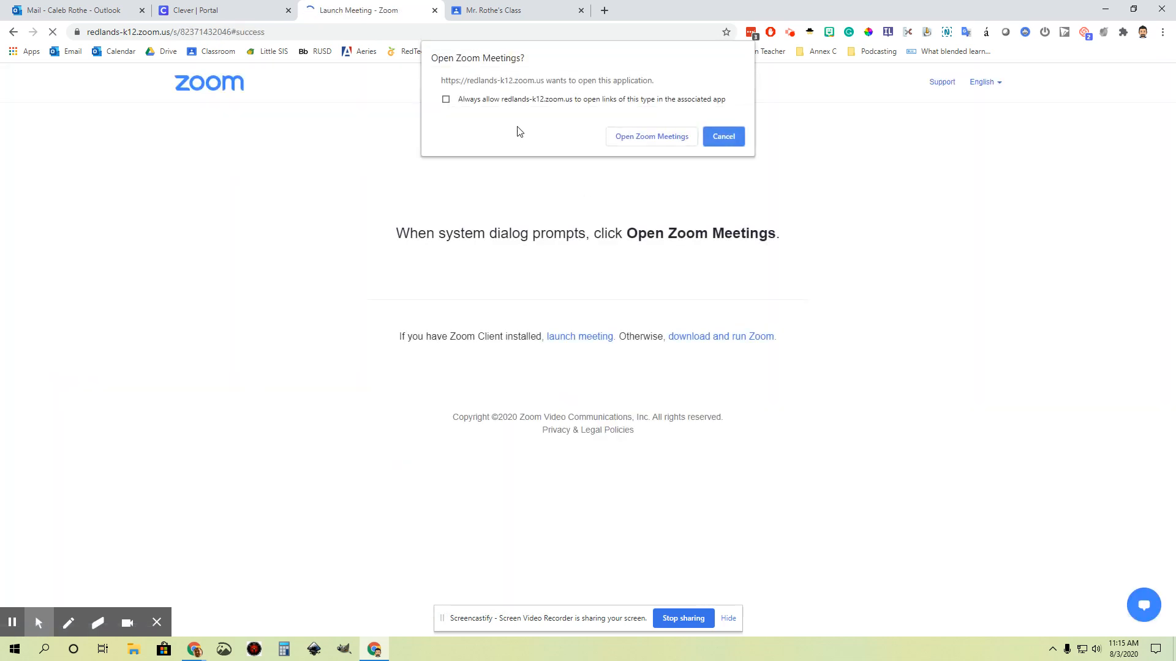
left_click(647, 136)
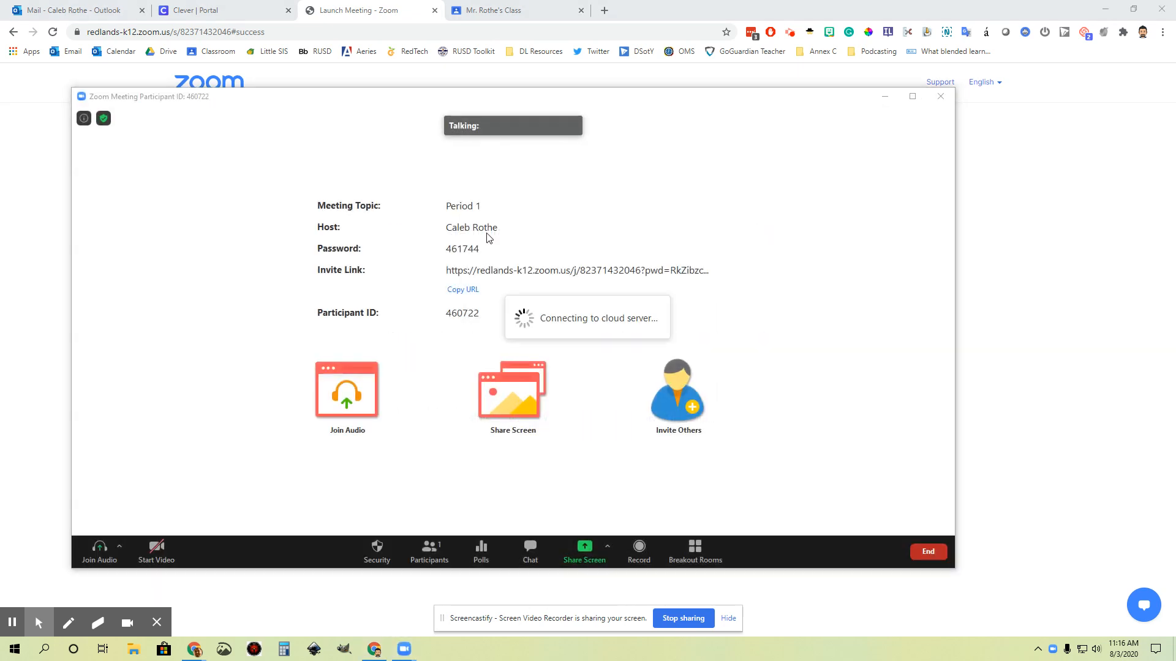
left_click_drag(462, 100, 503, 104)
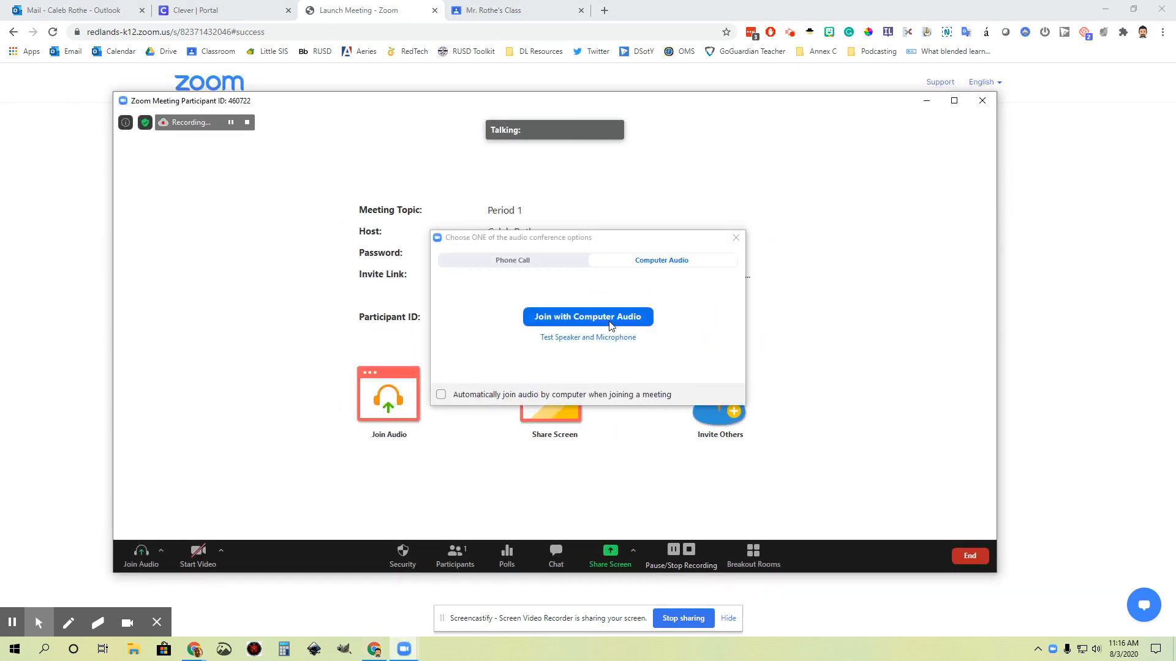
left_click(589, 317)
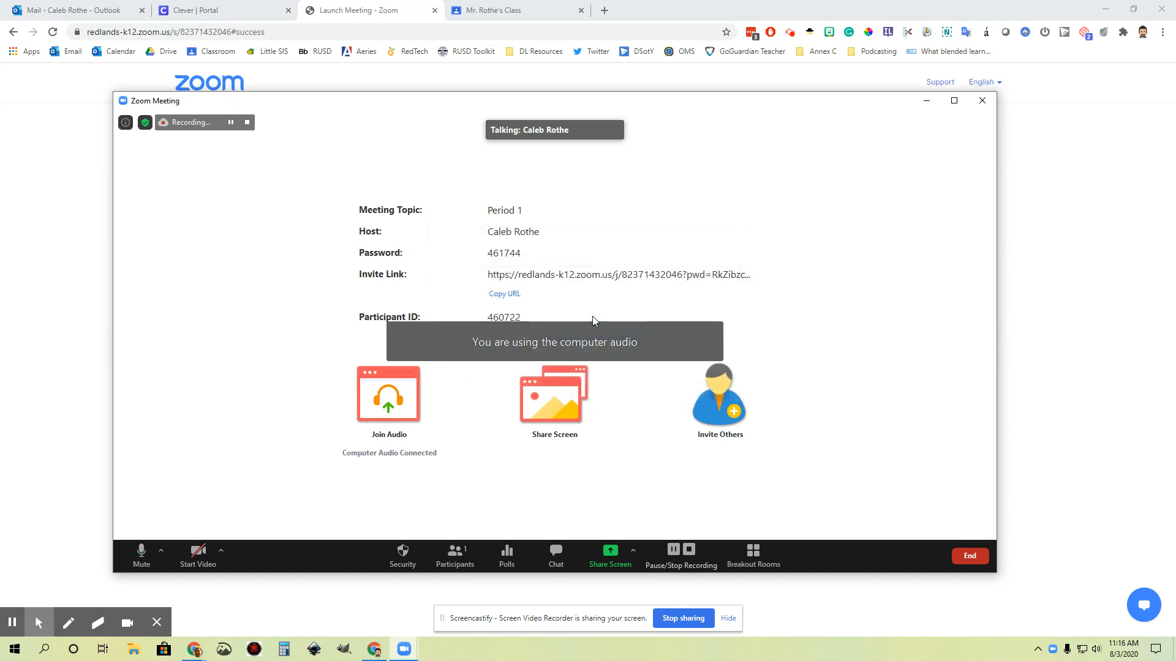
left_click_drag(480, 107, 535, 97)
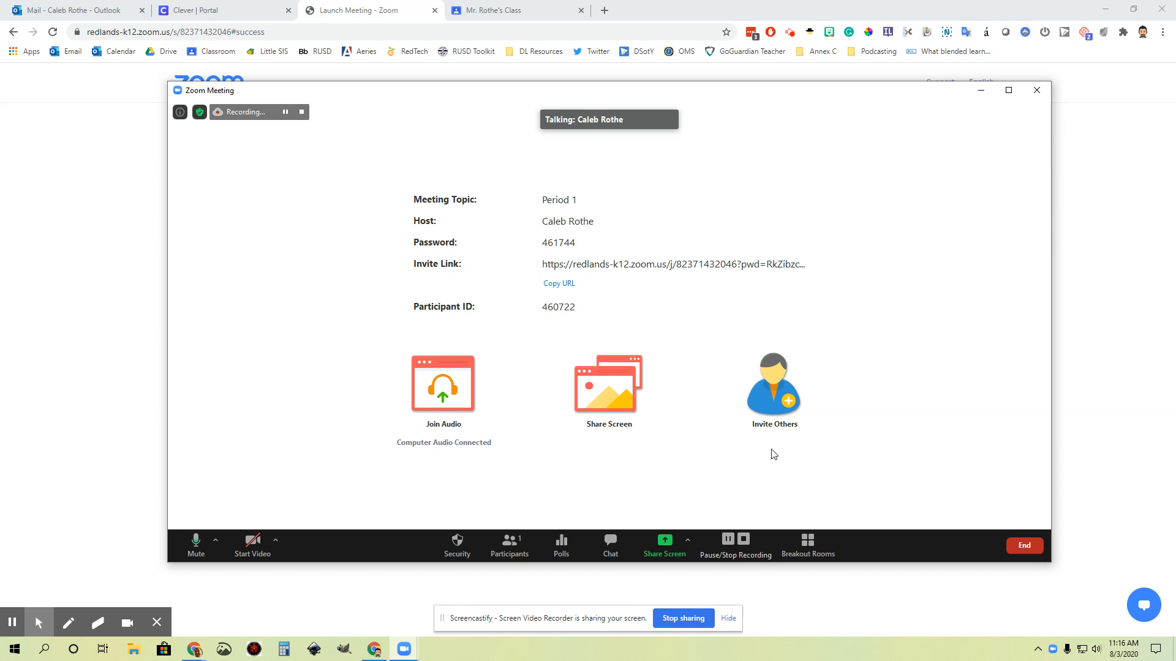
Step: End the Period 1 meeting for all participants and close the Zoom Cloud Meetings window
left_click(1019, 548)
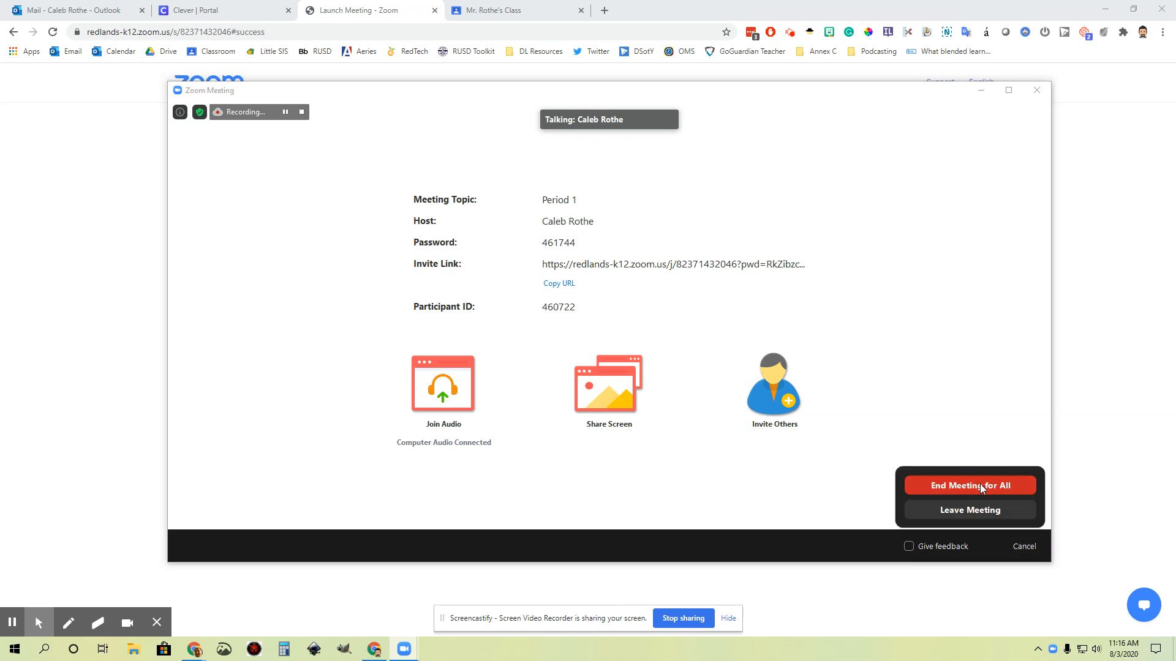
left_click(1025, 484)
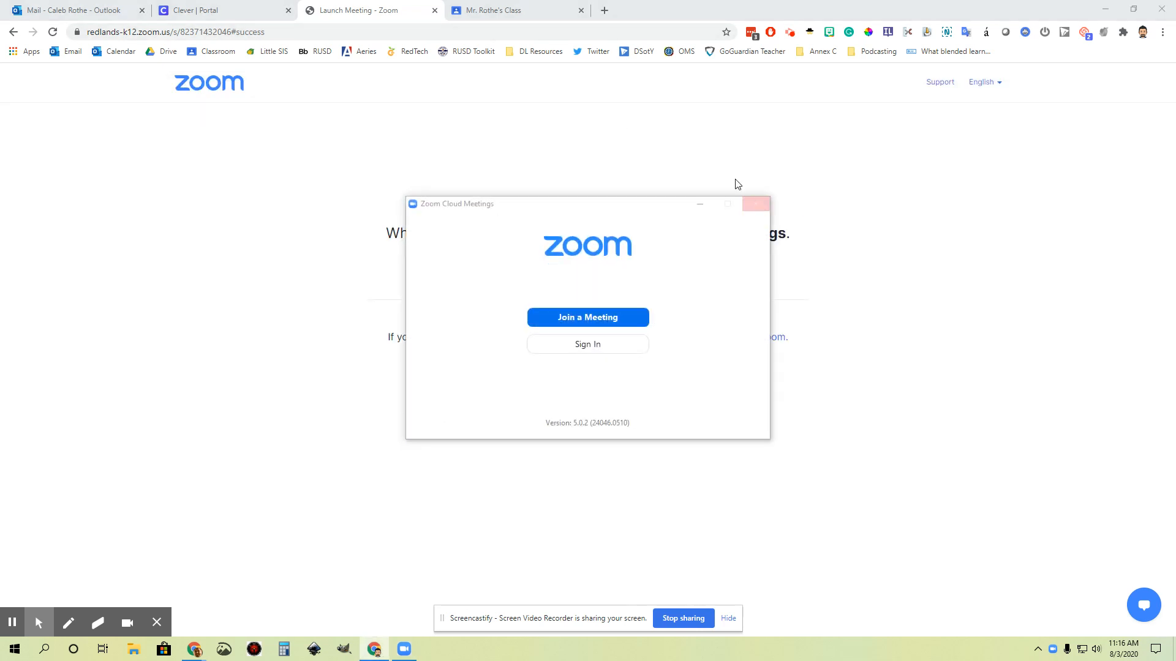
left_click(755, 204)
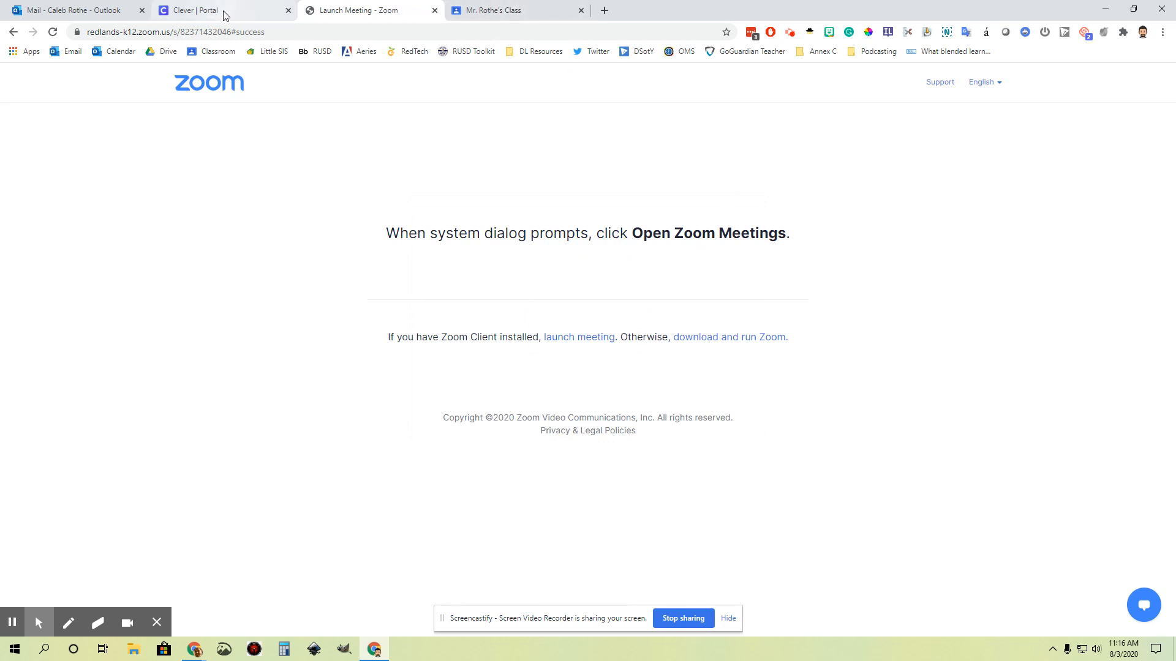